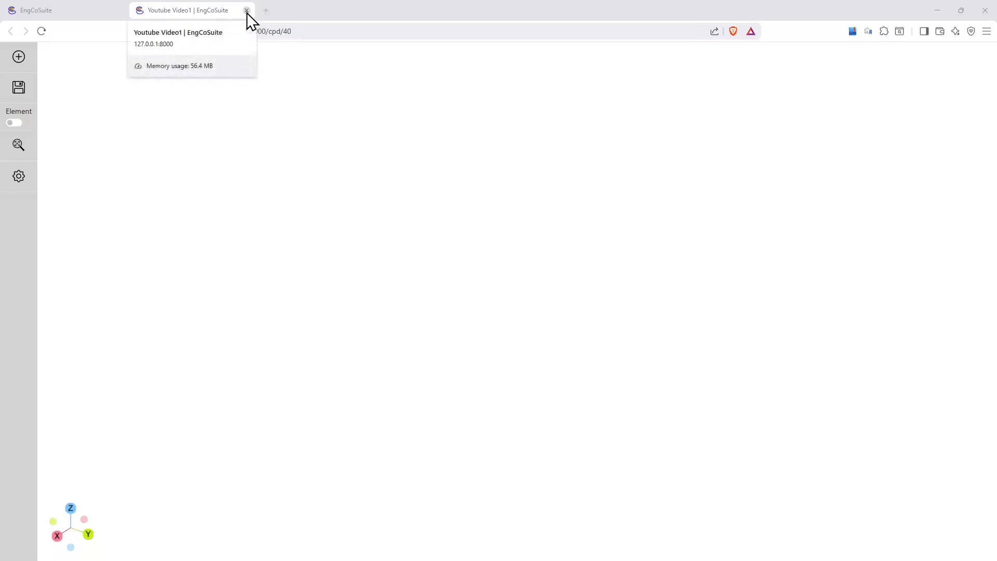
Close the open design and review the YouTube Videos project from the dashboard before returning to the dashboard.
{"action": "left_click", "coordinate": [246, 10]}
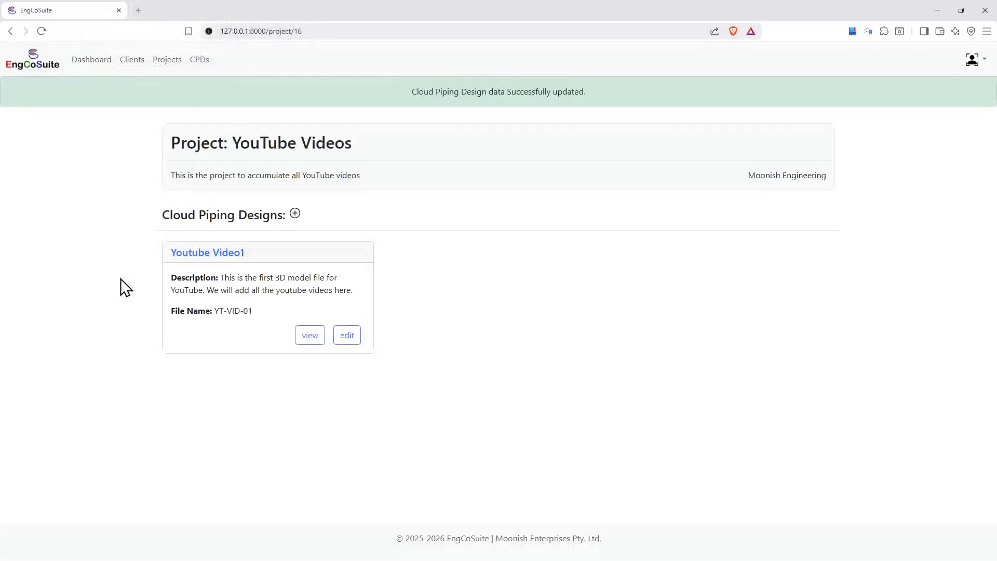
{"action": "left_click", "coordinate": [93, 59]}
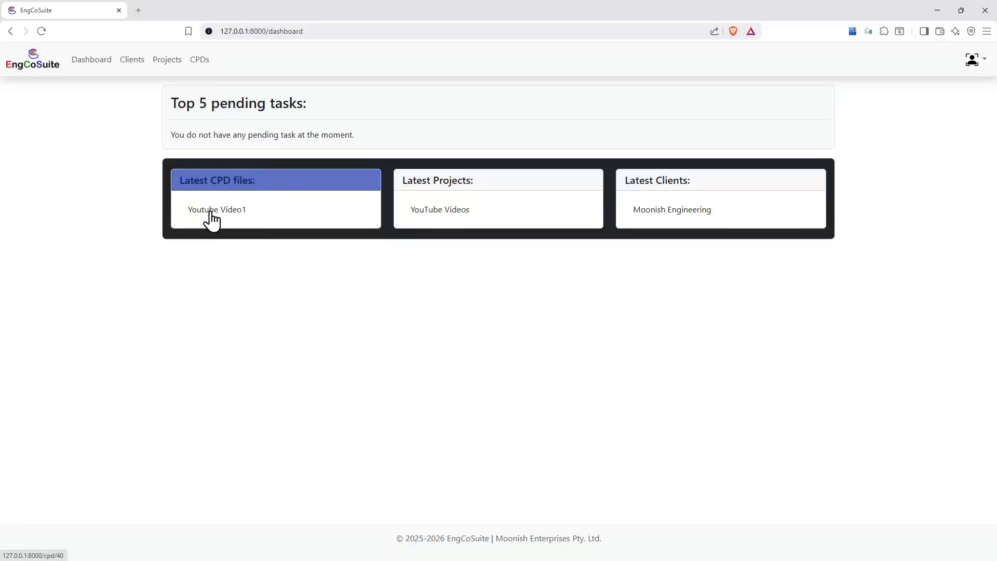
{"action": "left_click", "coordinate": [425, 210]}
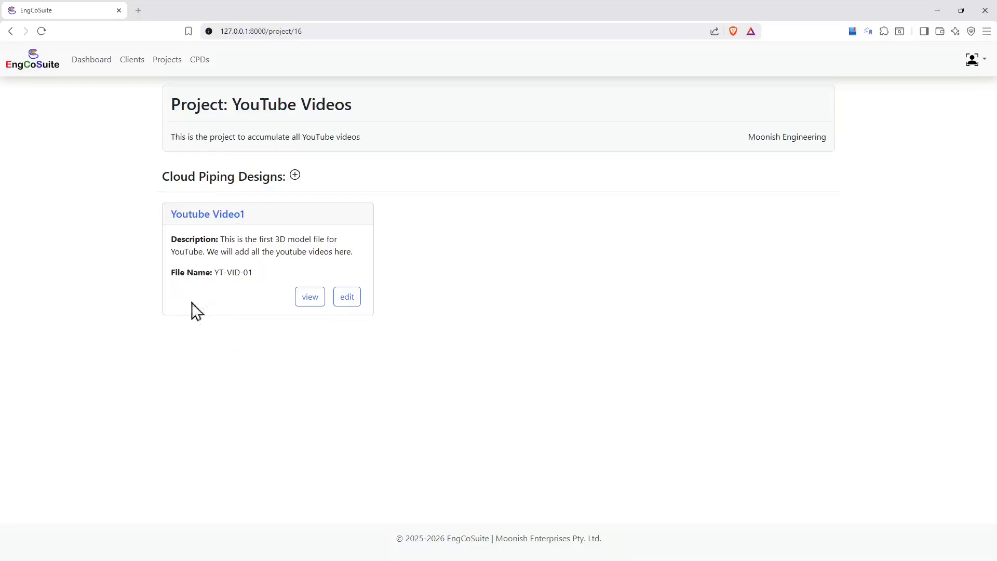
{"action": "left_click", "coordinate": [99, 63]}
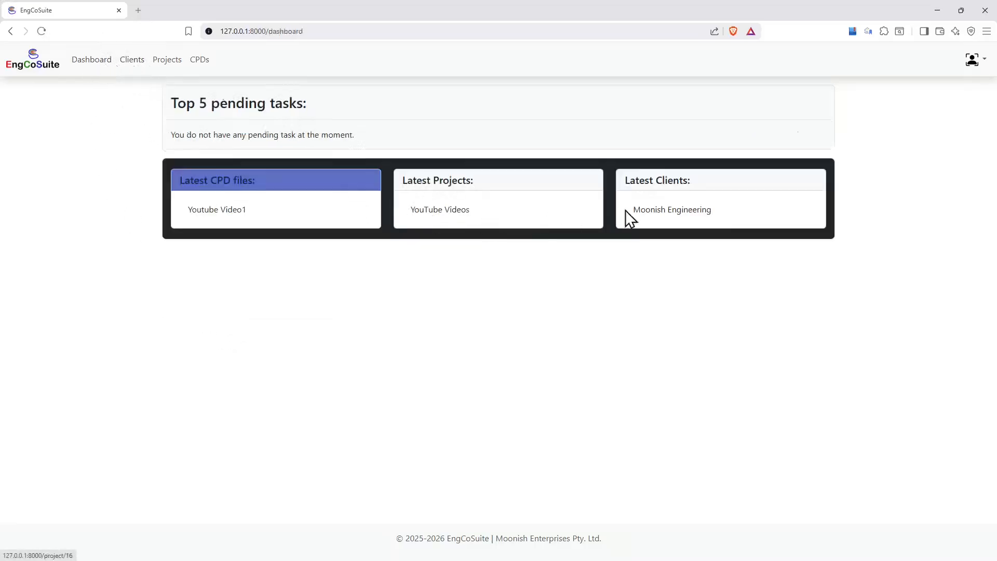
Open the Youtube Video1 piping design through the Moonish Engineering client and its YouTube Videos project.
{"action": "left_click", "coordinate": [667, 218]}
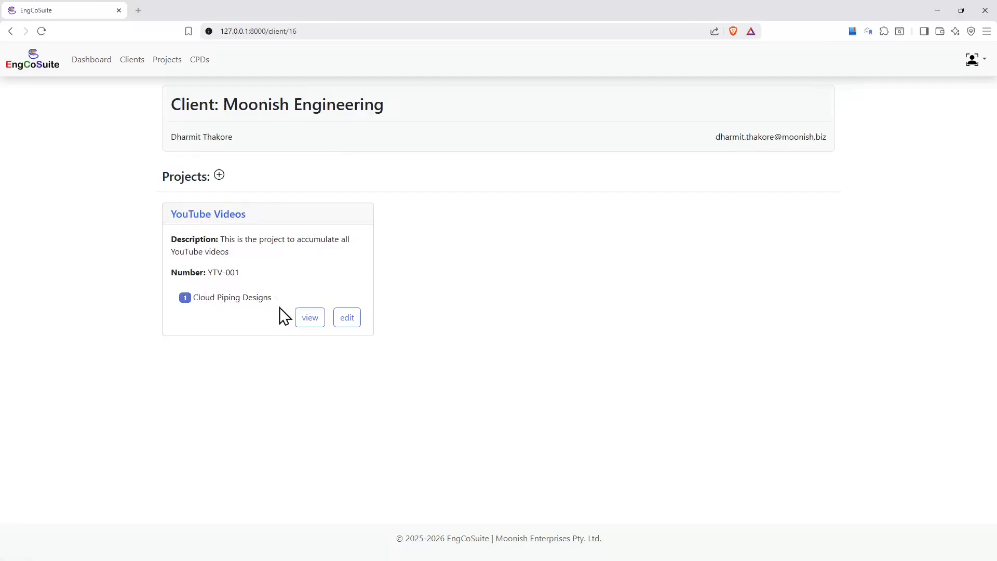
{"action": "left_click", "coordinate": [310, 320]}
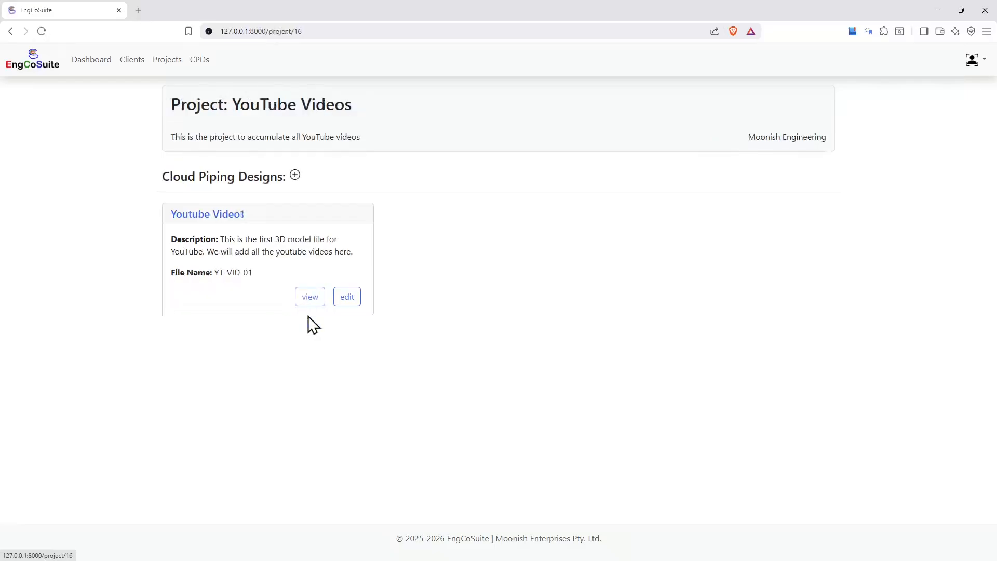
{"action": "left_click", "coordinate": [210, 217]}
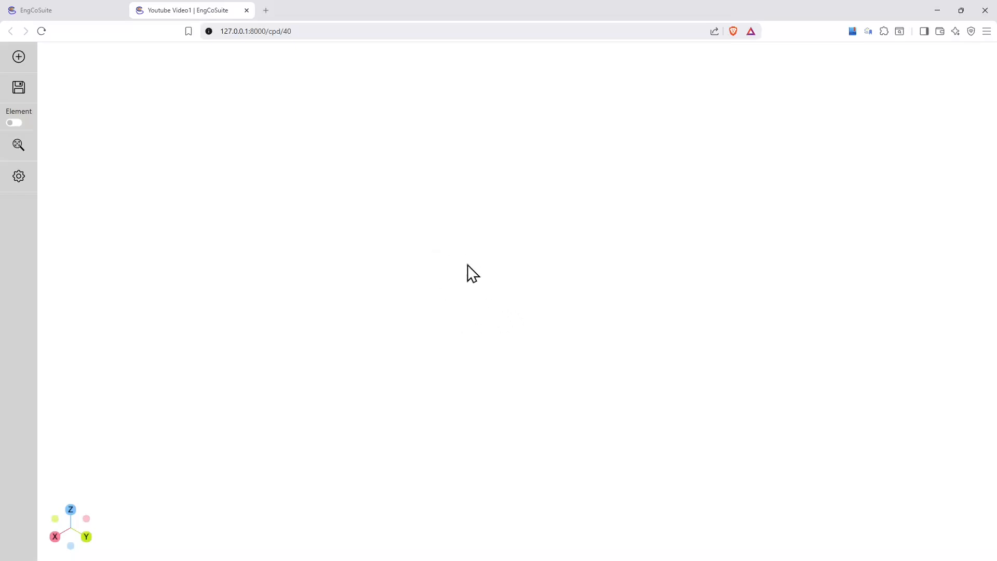
Start a new DN300 pipe element from node 1 to node 2 with a dX of 1000.
{"action": "left_click", "coordinate": [20, 58]}
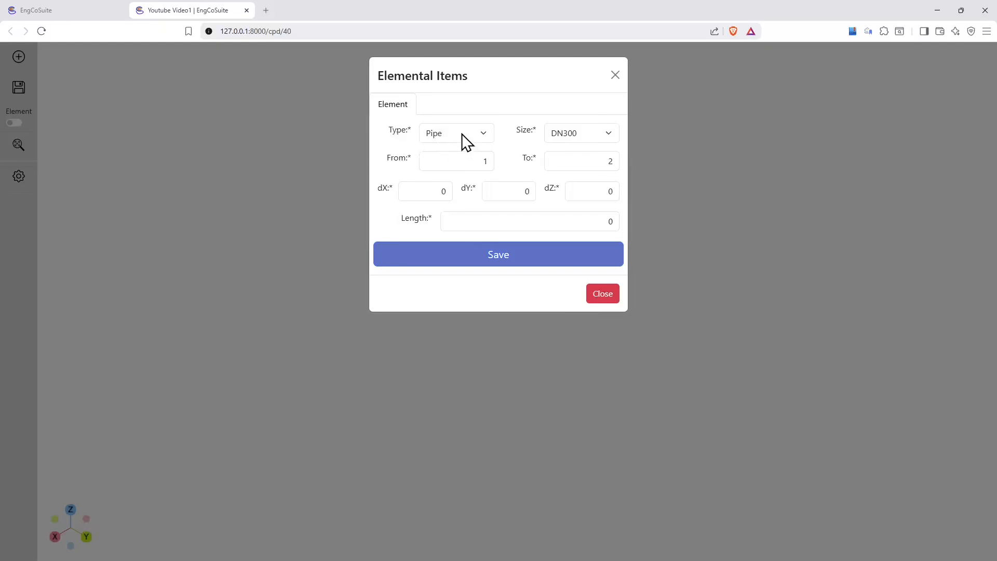
{"action": "left_click", "coordinate": [590, 130]}
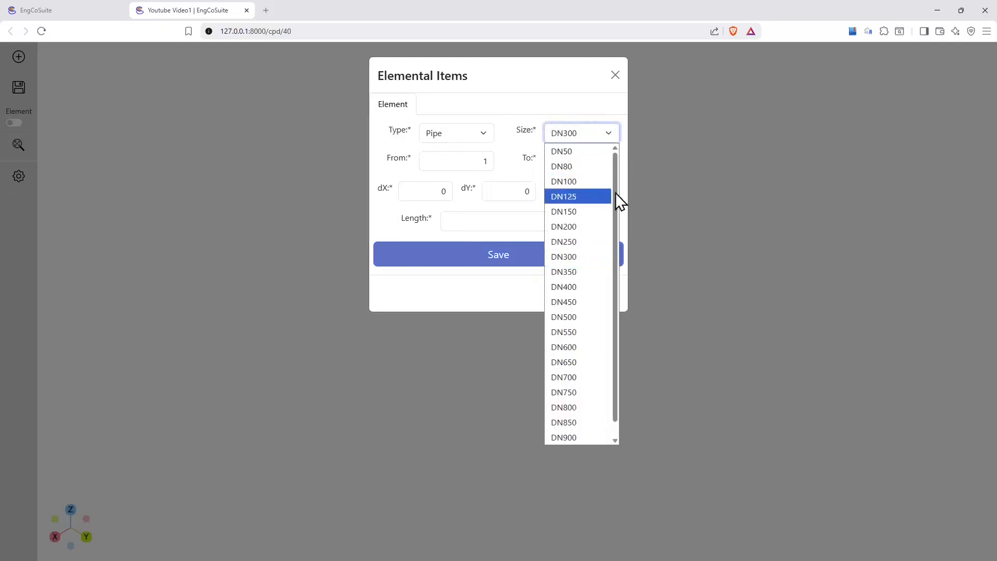
{"action": "scroll", "coordinate": [615, 192], "scroll_direction": "down", "scroll_amount": 1}
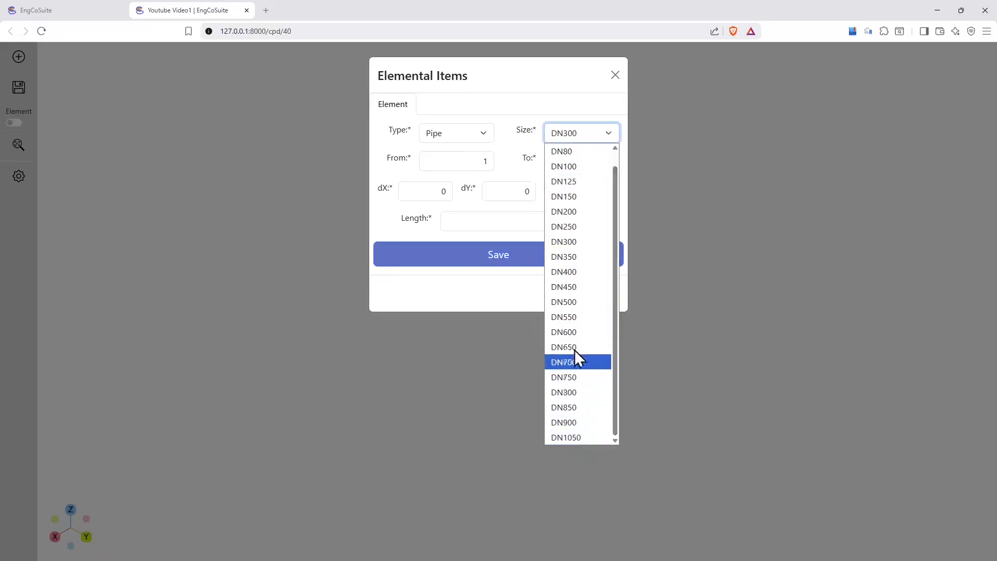
{"action": "left_click", "coordinate": [576, 242]}
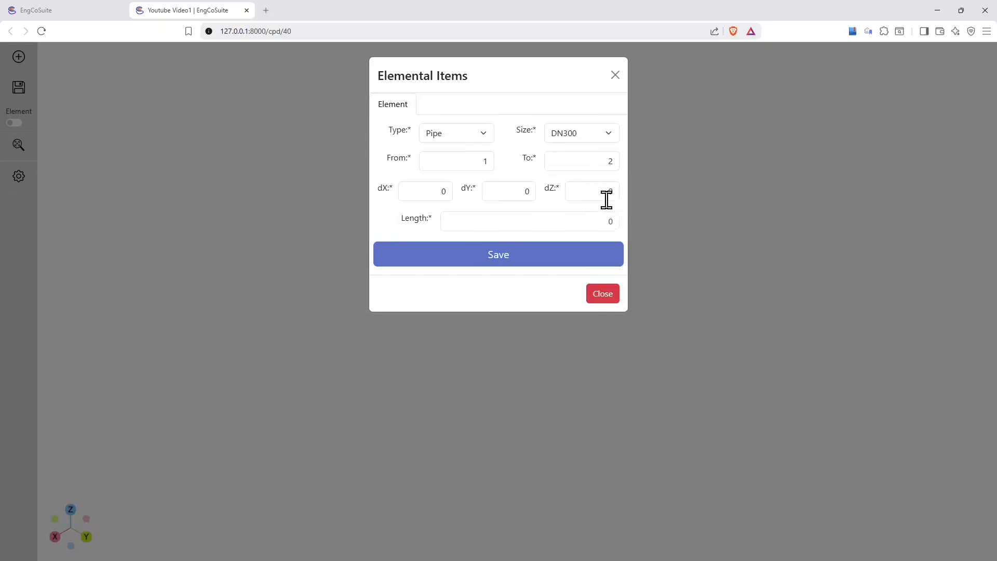
{"action": "left_click", "coordinate": [417, 190]}
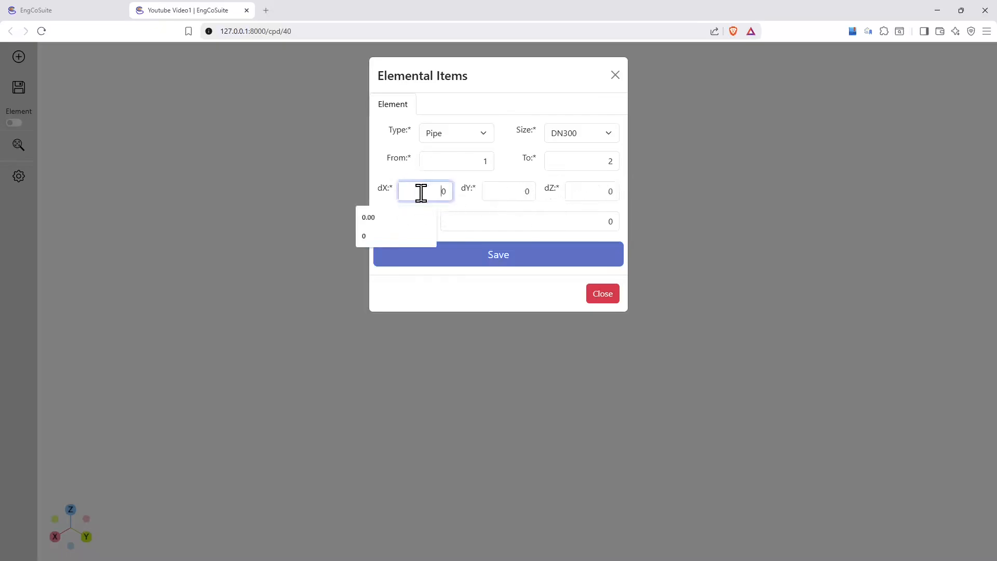
{"action": "type", "text": "1000"}
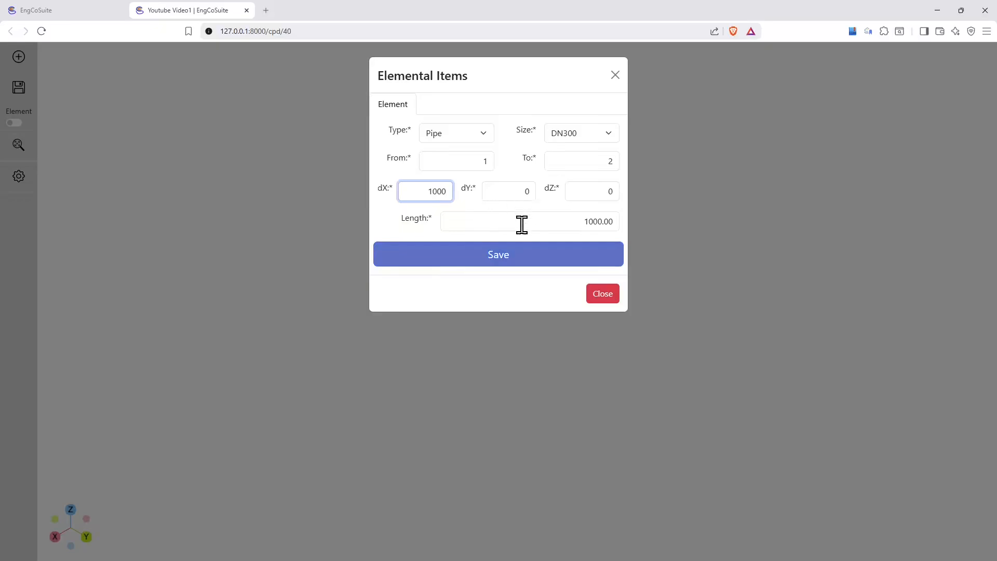
Try a dY of 1000 for the new pipe and override its total length with 1000.
{"action": "left_click", "coordinate": [595, 221]}
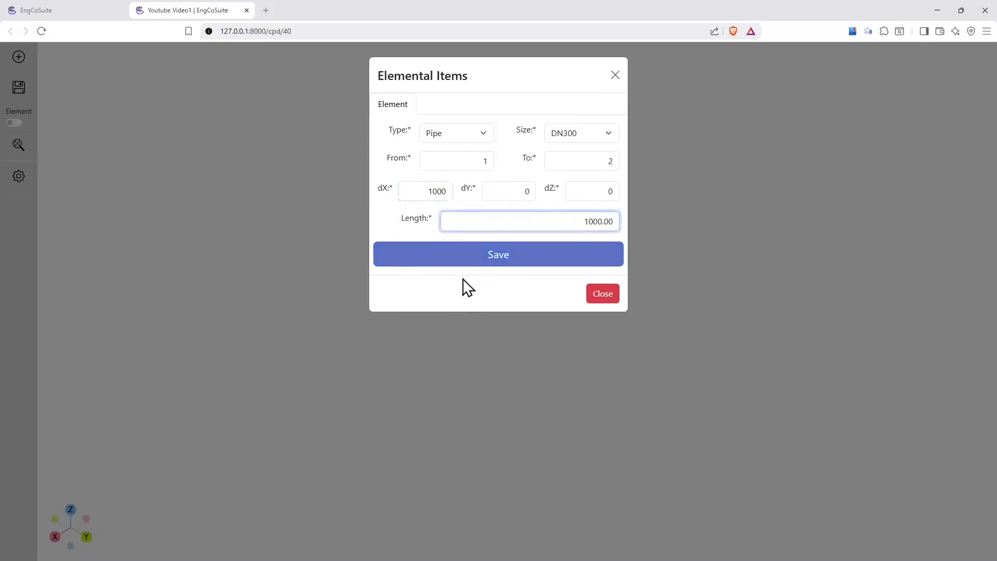
{"action": "type", "text": "0"}
{"action": "key", "text": "BackSpace"}
{"action": "left_click", "coordinate": [507, 194]}
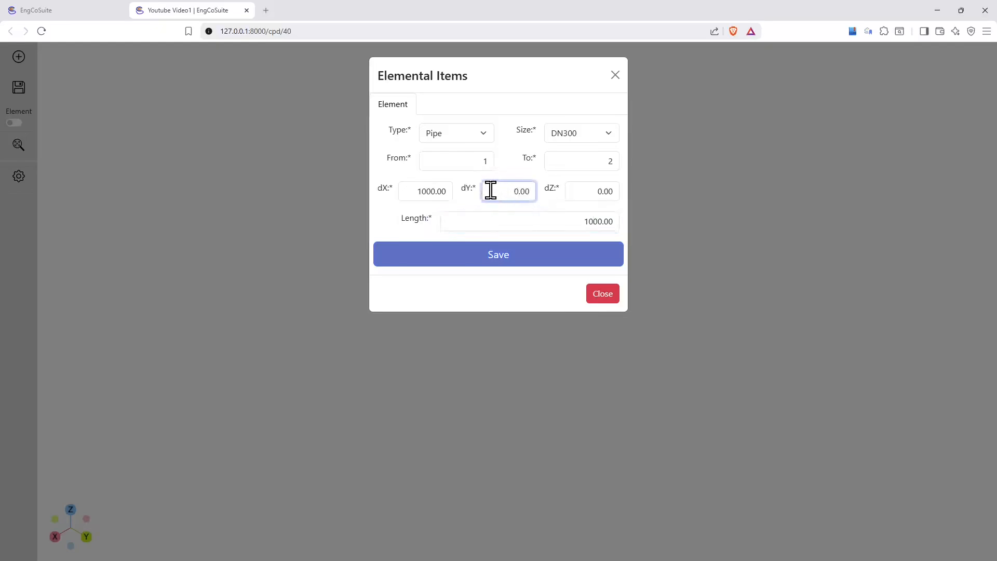
{"action": "type", "text": "100"}
{"action": "left_click", "coordinate": [573, 221]}
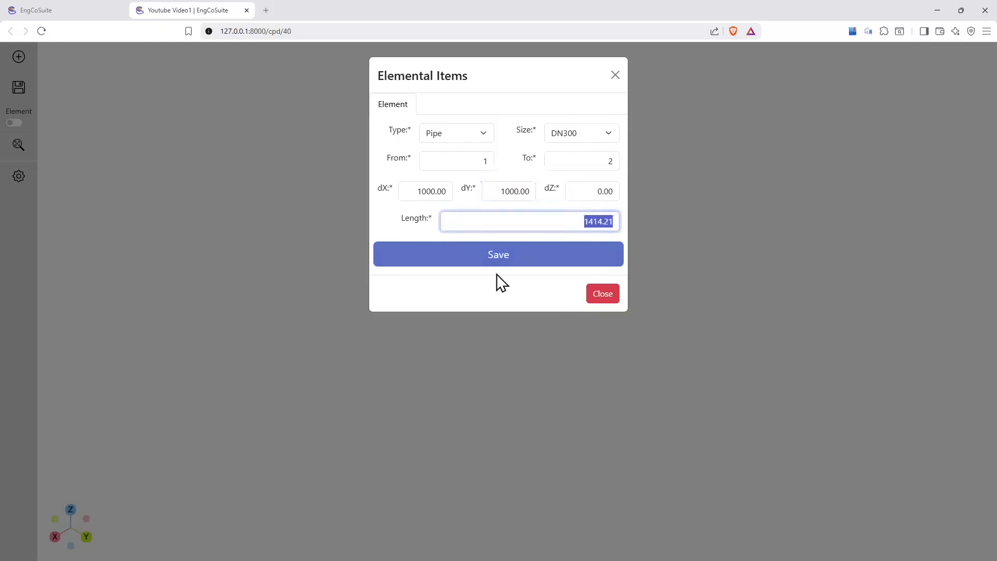
{"action": "type", "text": "1000"}
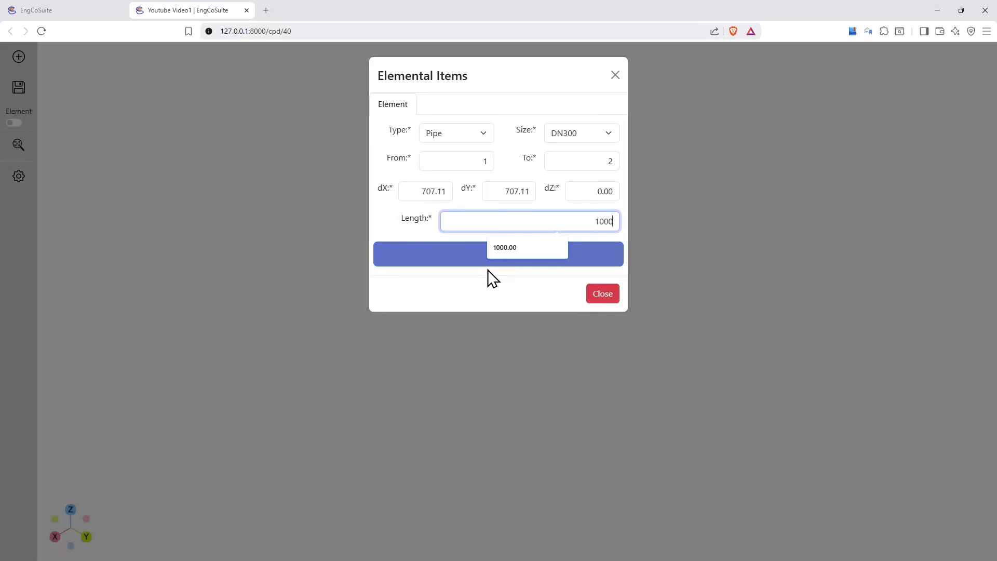
{"action": "left_click", "coordinate": [467, 296]}
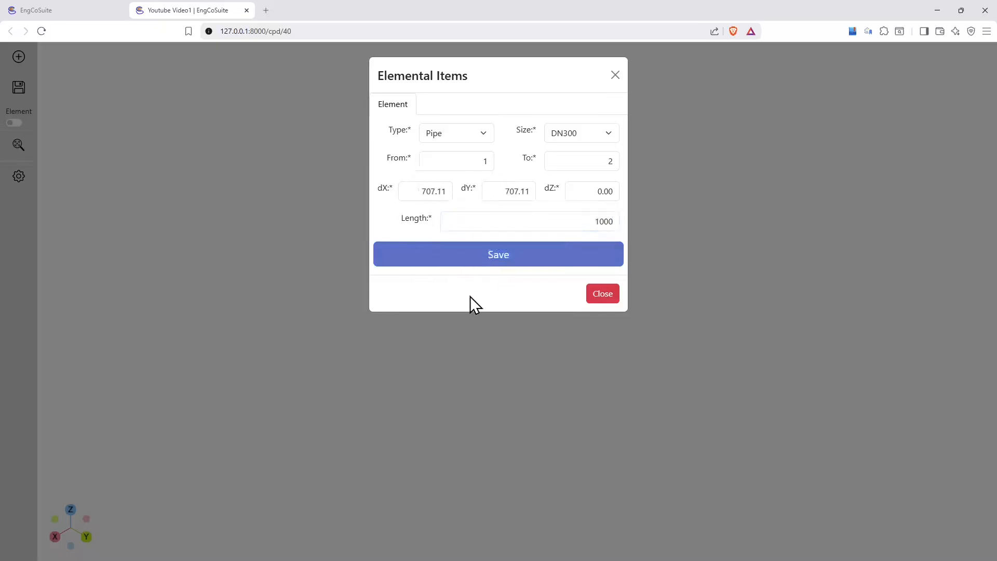
Set the pipe's dY to 0 and dX to 1000, save the element and close the element dialog.
{"action": "left_click", "coordinate": [496, 191]}
{"action": "type", "text": "0"}
{"action": "key", "text": "Tab"}
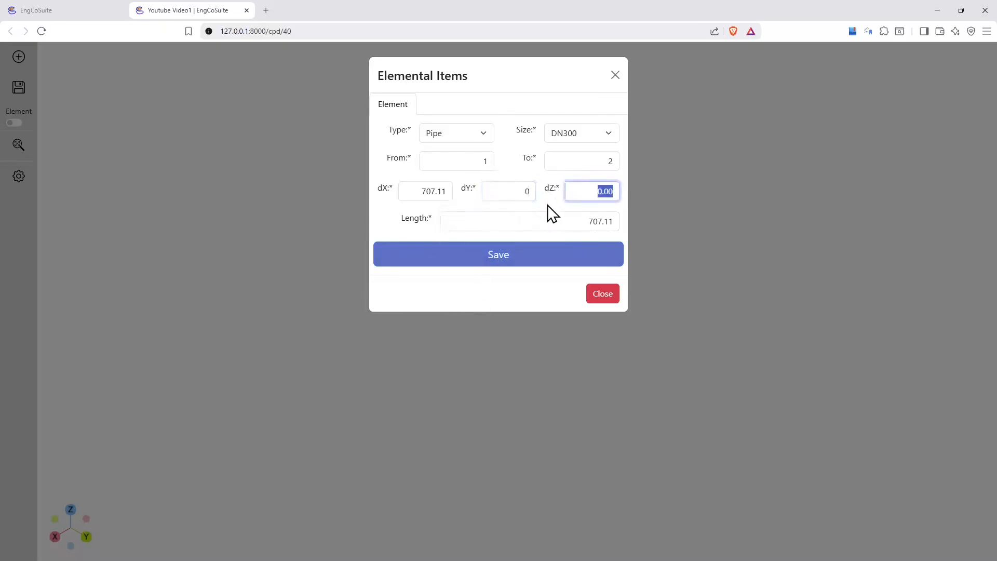
{"action": "left_click", "coordinate": [409, 191]}
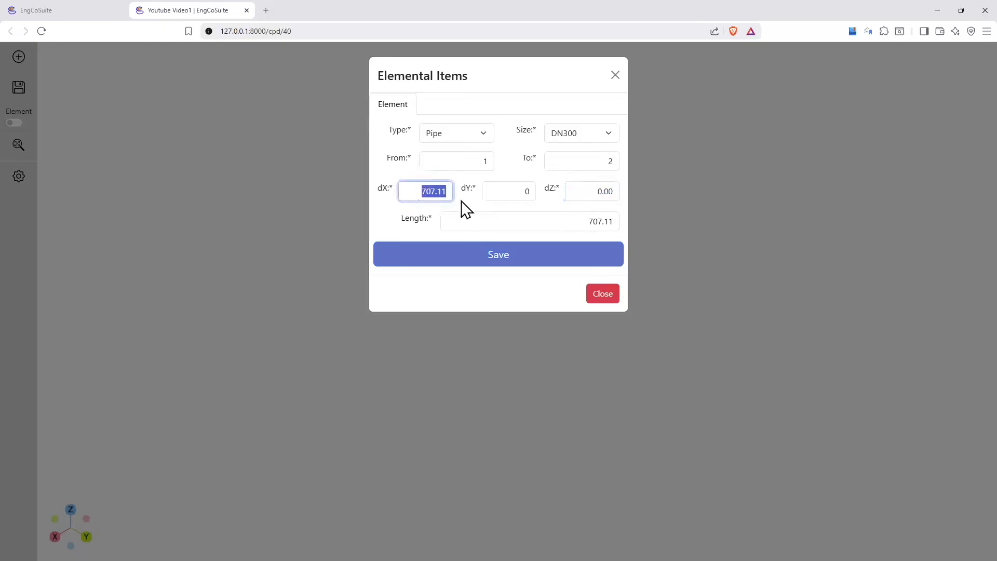
{"action": "type", "text": "1000"}
{"action": "key", "text": "Tab"}
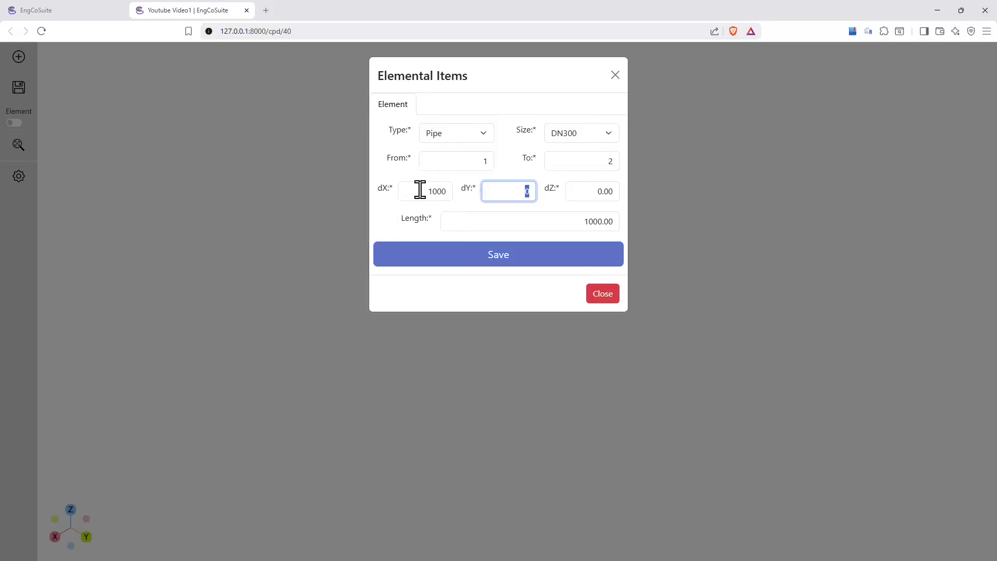
{"action": "left_click", "coordinate": [500, 257]}
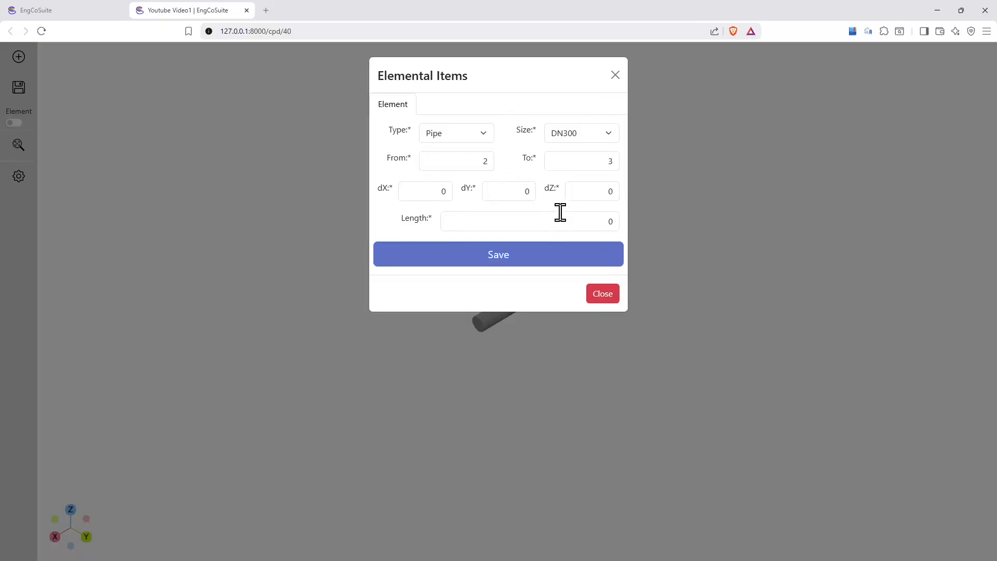
{"action": "left_click", "coordinate": [603, 295]}
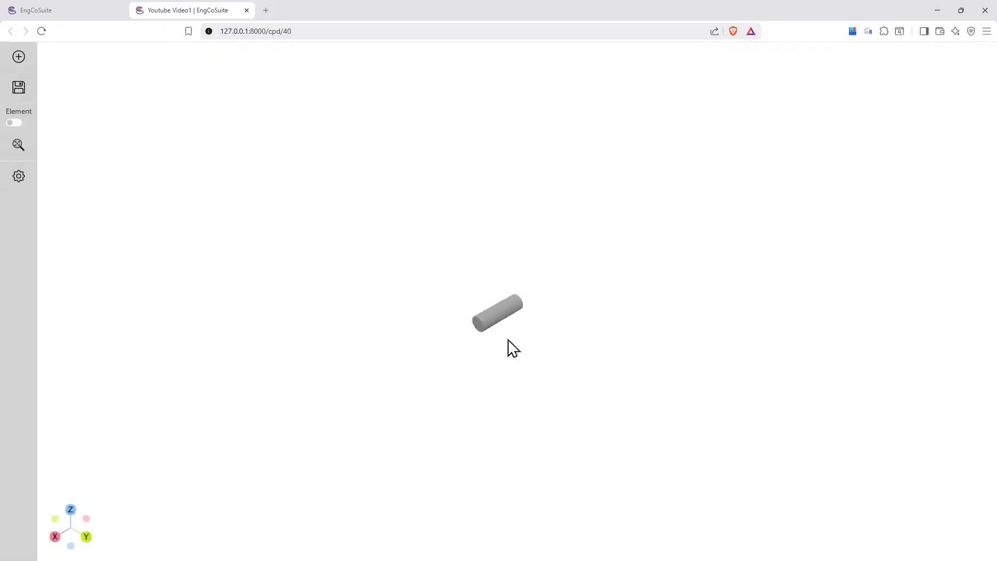
Select the pipe in the model to inspect its diameter and length, and clear the selection.
{"action": "left_click_drag", "start_coordinate": [524, 342], "coordinate": [502, 354]}
{"action": "left_click", "coordinate": [497, 318]}
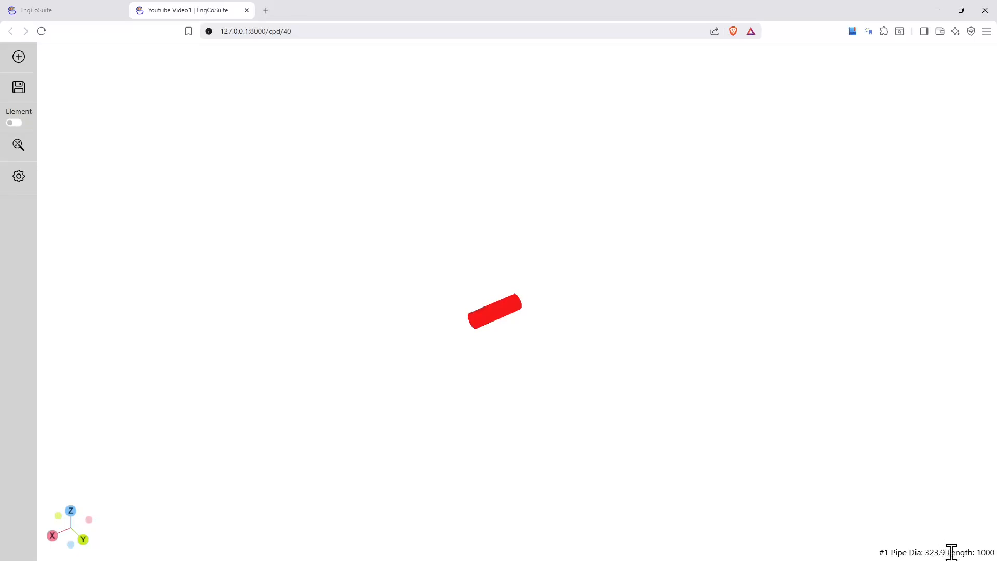
{"action": "left_click", "coordinate": [493, 338]}
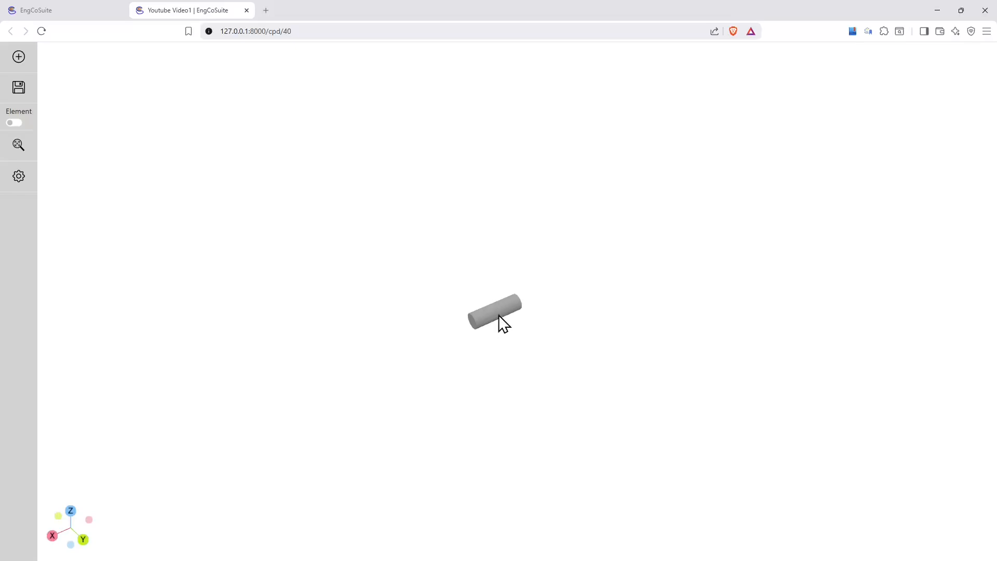
Examine the pipe from several angles and distances, including fitted to the view.
{"action": "mouse_move", "coordinate": [410, 333]}
{"action": "left_mouse_down"}
{"action": "mouse_move", "coordinate": [479, 360]}
{"action": "mouse_move", "coordinate": [497, 255]}
{"action": "mouse_move", "coordinate": [595, 288]}
{"action": "mouse_move", "coordinate": [436, 285]}
{"action": "mouse_move", "coordinate": [338, 321]}
{"action": "mouse_move", "coordinate": [438, 413]}
{"action": "mouse_move", "coordinate": [456, 294]}
{"action": "mouse_move", "coordinate": [491, 262]}
{"action": "mouse_move", "coordinate": [469, 298]}
{"action": "mouse_move", "coordinate": [376, 345]}
{"action": "mouse_move", "coordinate": [461, 359]}
{"action": "mouse_move", "coordinate": [493, 250]}
{"action": "mouse_move", "coordinate": [572, 331]}
{"action": "mouse_move", "coordinate": [435, 282]}
{"action": "mouse_move", "coordinate": [374, 376]}
{"action": "mouse_move", "coordinate": [445, 370]}
{"action": "mouse_move", "coordinate": [460, 276]}
{"action": "mouse_move", "coordinate": [489, 307]}
{"action": "mouse_move", "coordinate": [410, 328]}
{"action": "mouse_move", "coordinate": [413, 367]}
{"action": "mouse_move", "coordinate": [443, 374]}
{"action": "mouse_move", "coordinate": [445, 296]}
{"action": "mouse_move", "coordinate": [434, 296]}
{"action": "mouse_move", "coordinate": [423, 330]}
{"action": "left_mouse_up"}
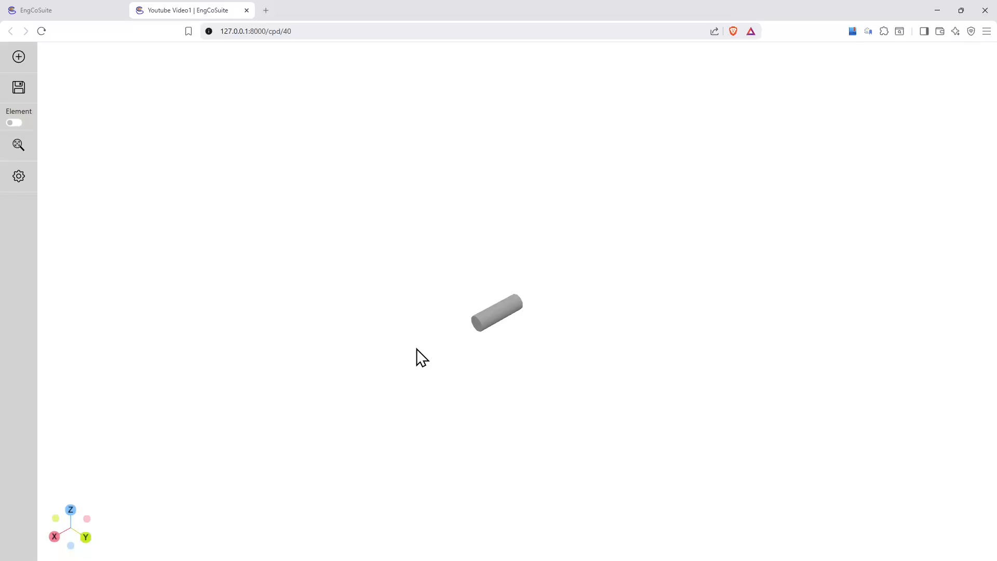
{"action": "right_click_drag", "start_coordinate": [417, 348], "coordinate": [143, 208]}
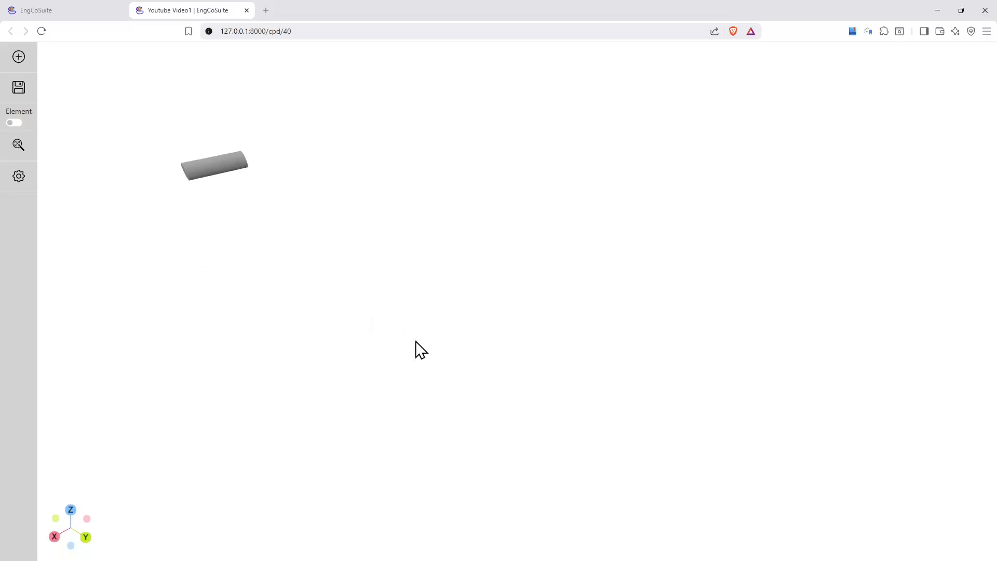
{"action": "left_click_drag", "start_coordinate": [388, 326], "coordinate": [409, 356]}
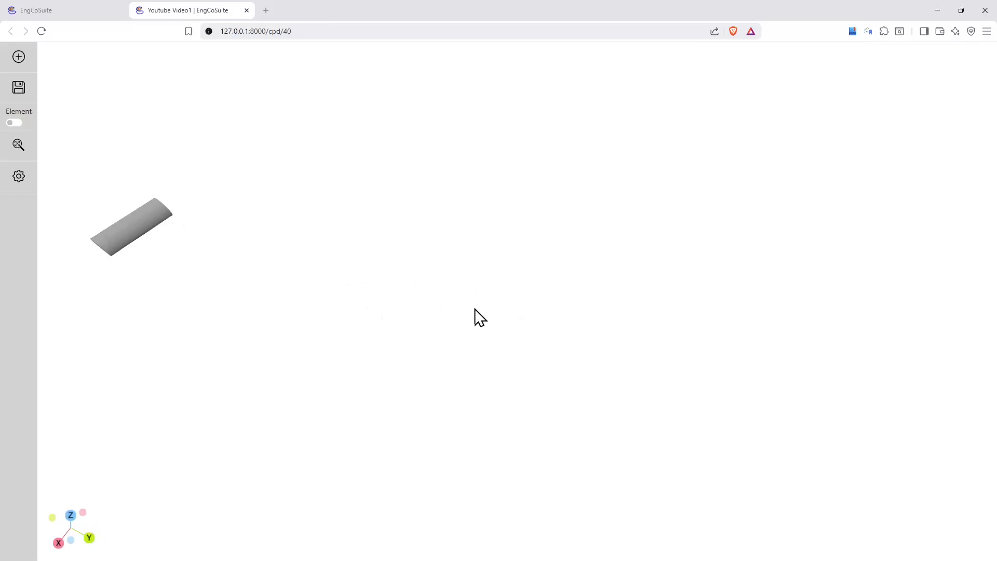
{"action": "left_click_drag", "start_coordinate": [321, 319], "coordinate": [428, 280]}
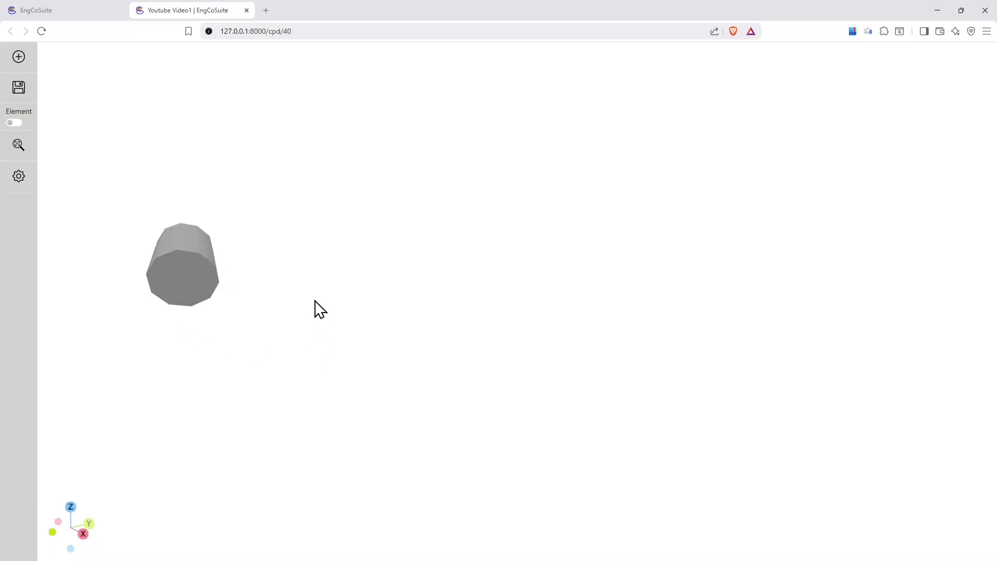
{"action": "left_click_drag", "start_coordinate": [315, 305], "coordinate": [498, 291]}
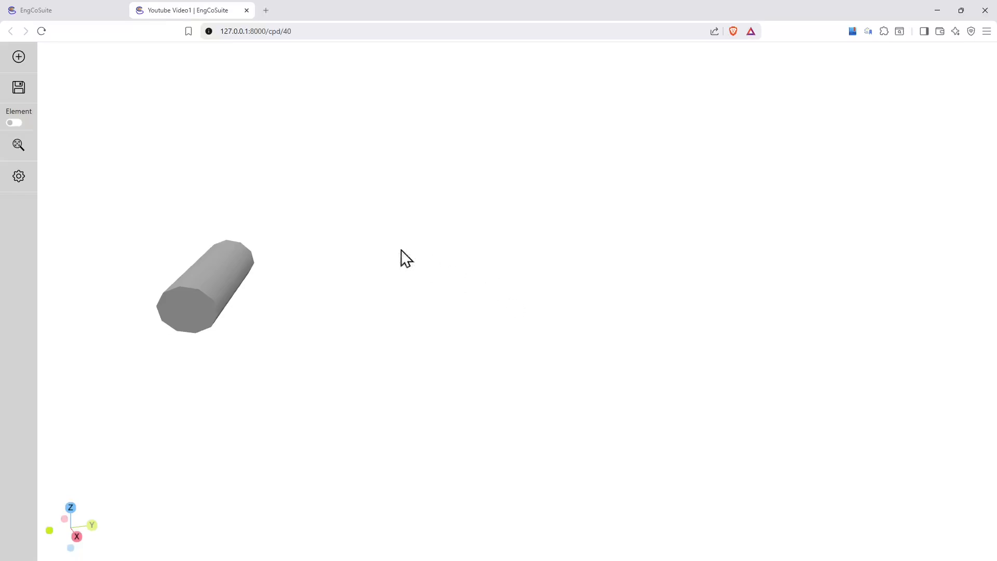
{"action": "left_click", "coordinate": [17, 146]}
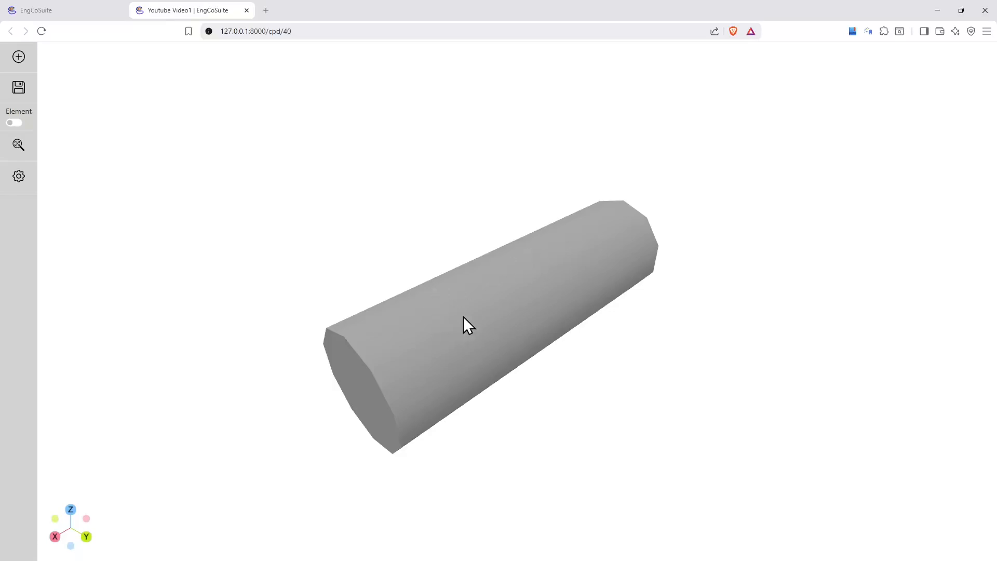
{"action": "left_click_drag", "start_coordinate": [366, 382], "coordinate": [256, 352]}
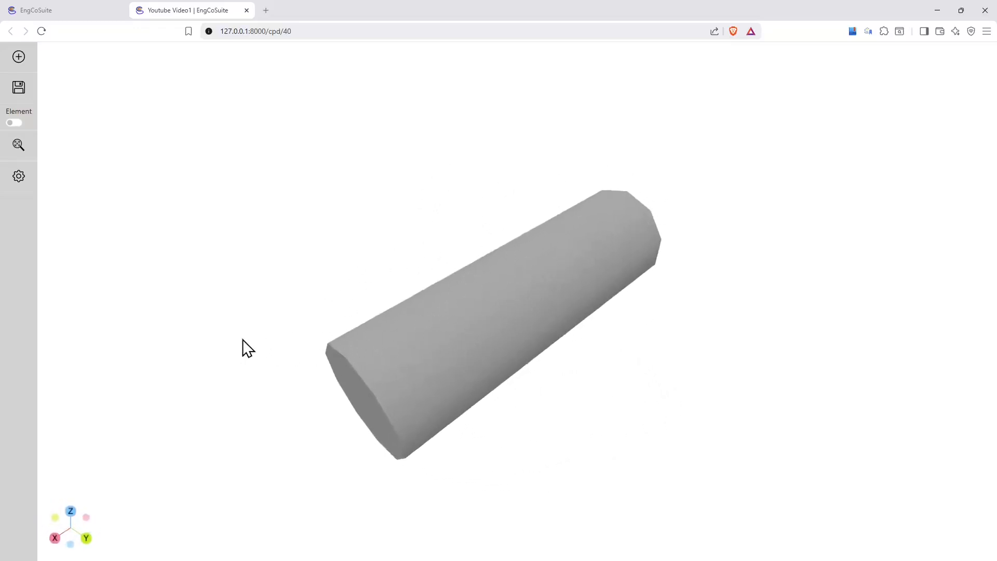
{"action": "left_click_drag", "start_coordinate": [242, 338], "coordinate": [300, 315]}
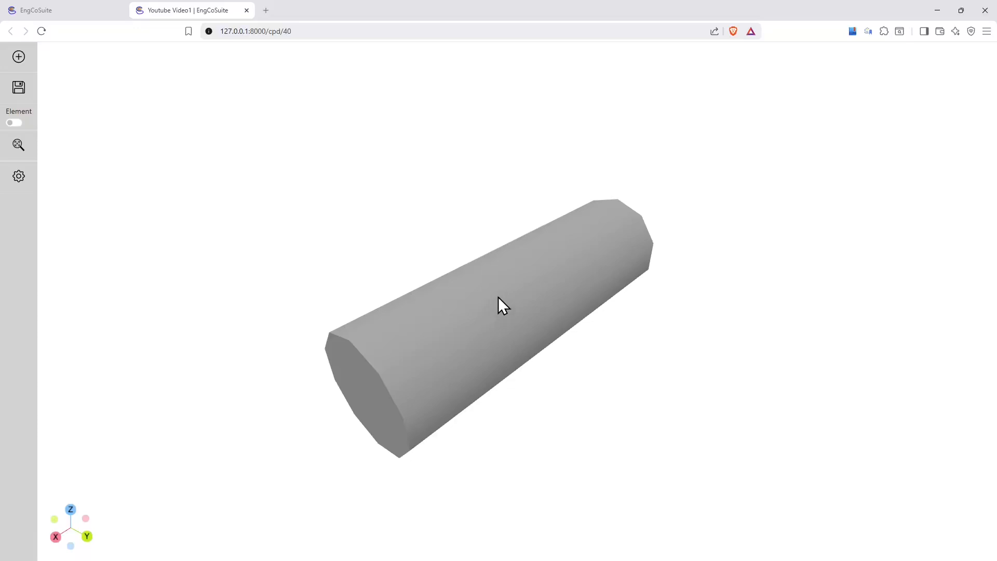
{"action": "scroll", "coordinate": [497, 298], "scroll_direction": "down", "scroll_amount": 5}
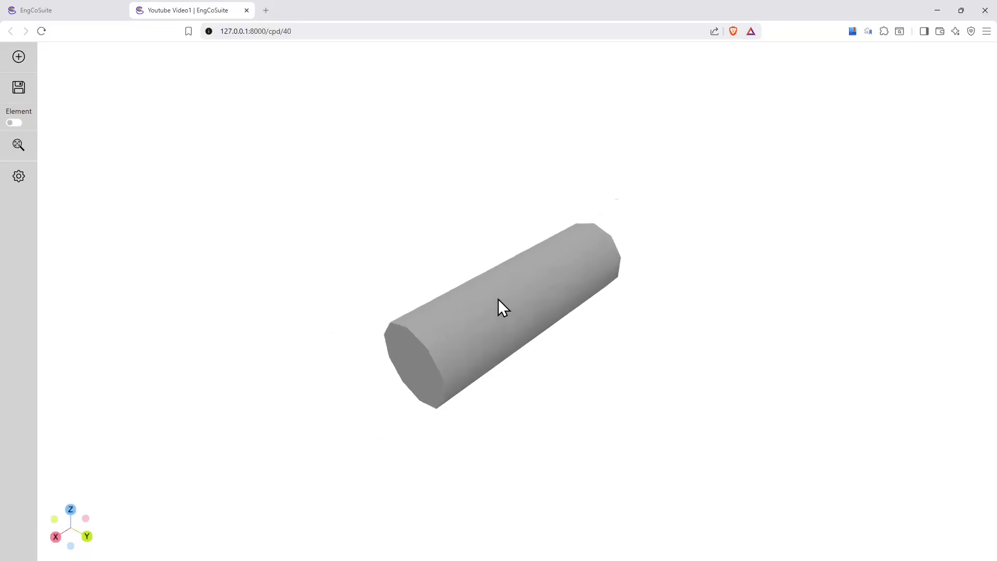
{"action": "scroll", "coordinate": [497, 298], "scroll_direction": "down", "scroll_amount": 5}
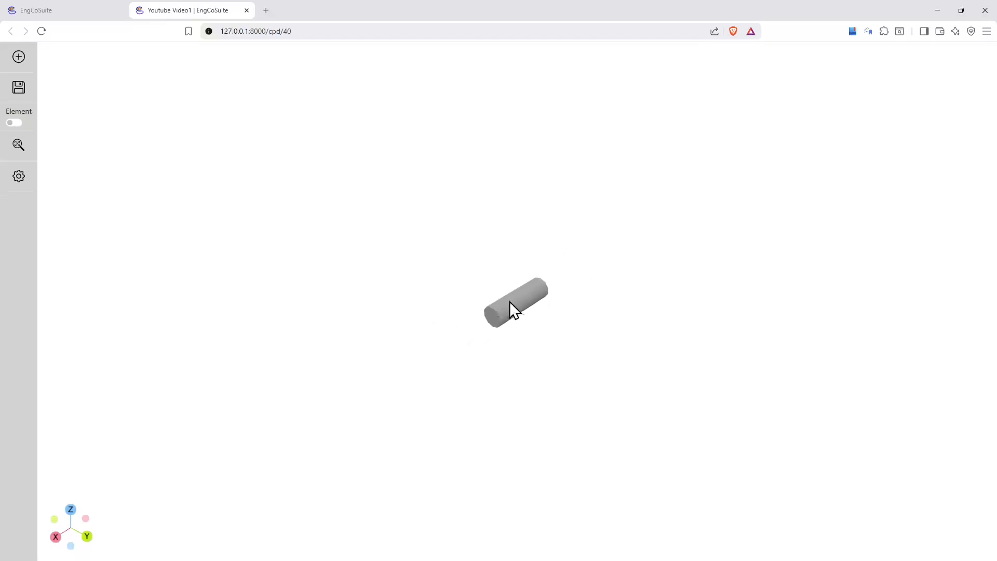
Inspect the pipe's surface and end face up close and from a rotated angle.
{"action": "scroll", "coordinate": [511, 301], "scroll_direction": "up", "scroll_amount": 1}
{"action": "scroll", "coordinate": [510, 301], "scroll_direction": "up", "scroll_amount": 8}
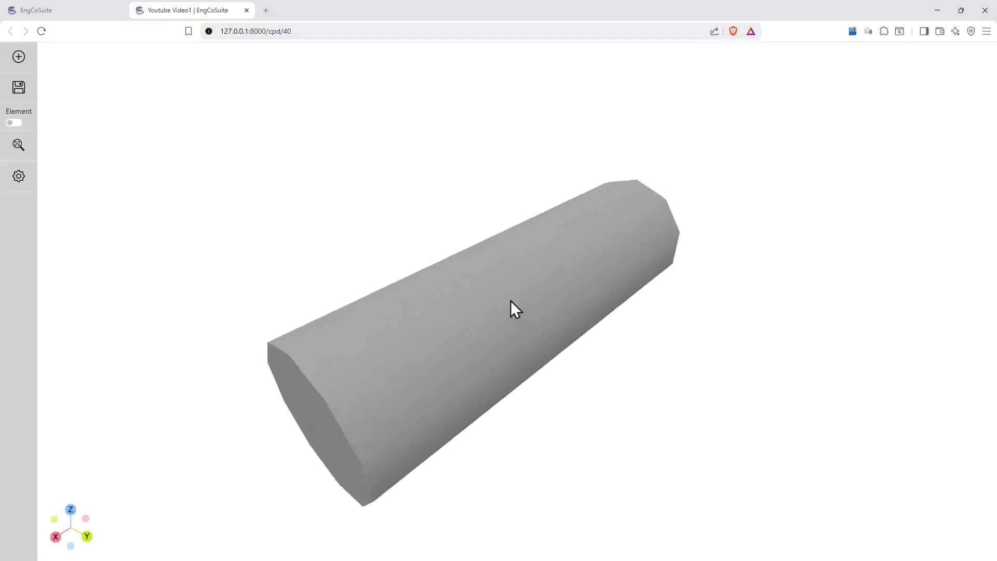
{"action": "scroll", "coordinate": [796, 189], "scroll_direction": "up", "scroll_amount": 3}
{"action": "scroll", "coordinate": [794, 192], "scroll_direction": "down", "scroll_amount": 4}
{"action": "scroll", "coordinate": [795, 196], "scroll_direction": "up", "scroll_amount": 1}
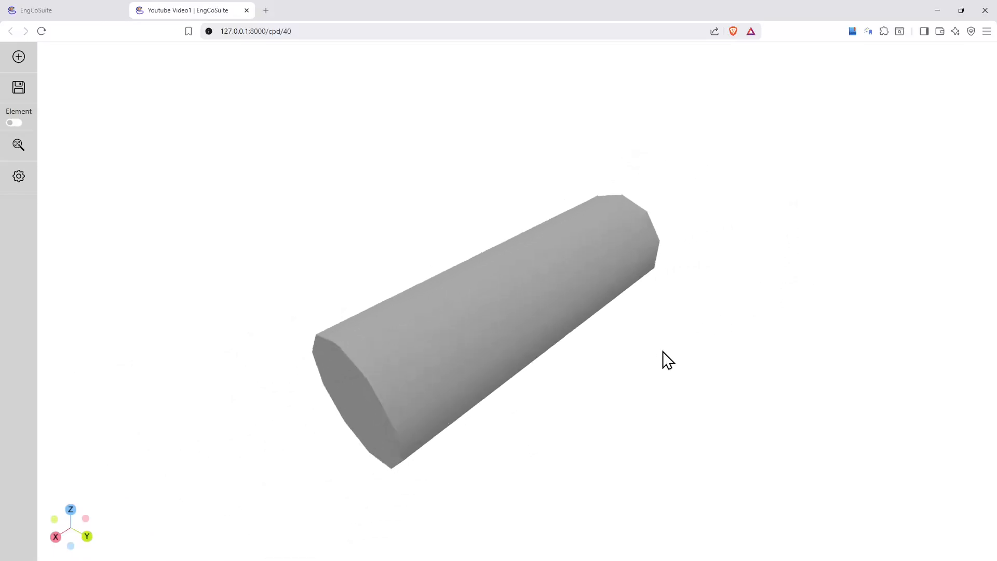
{"action": "left_click_drag", "start_coordinate": [488, 375], "coordinate": [333, 317]}
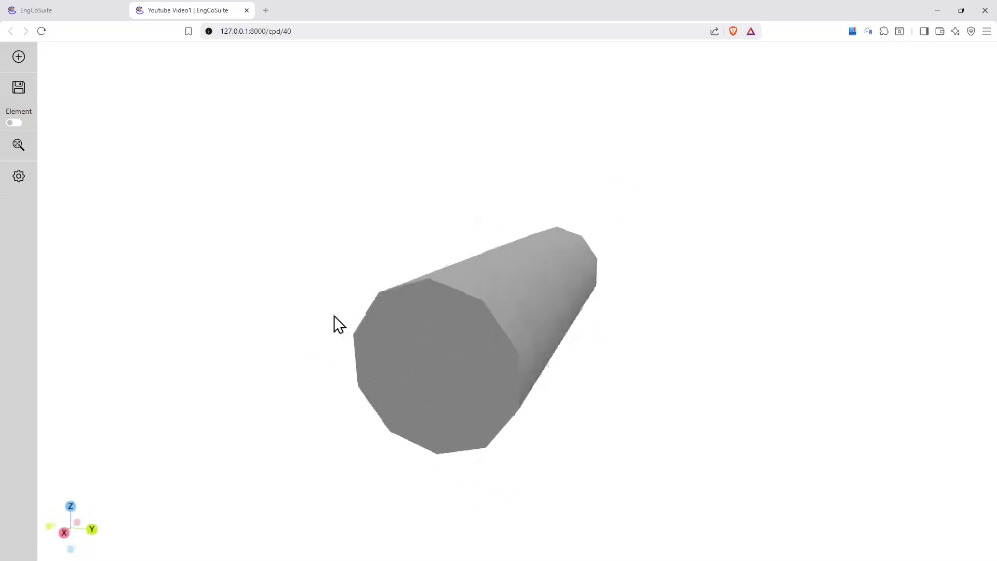
{"action": "scroll", "coordinate": [540, 292], "scroll_direction": "down", "scroll_amount": 2}
{"action": "scroll", "coordinate": [540, 292], "scroll_direction": "down", "scroll_amount": 3}
{"action": "left_click_drag", "start_coordinate": [521, 313], "coordinate": [391, 393]}
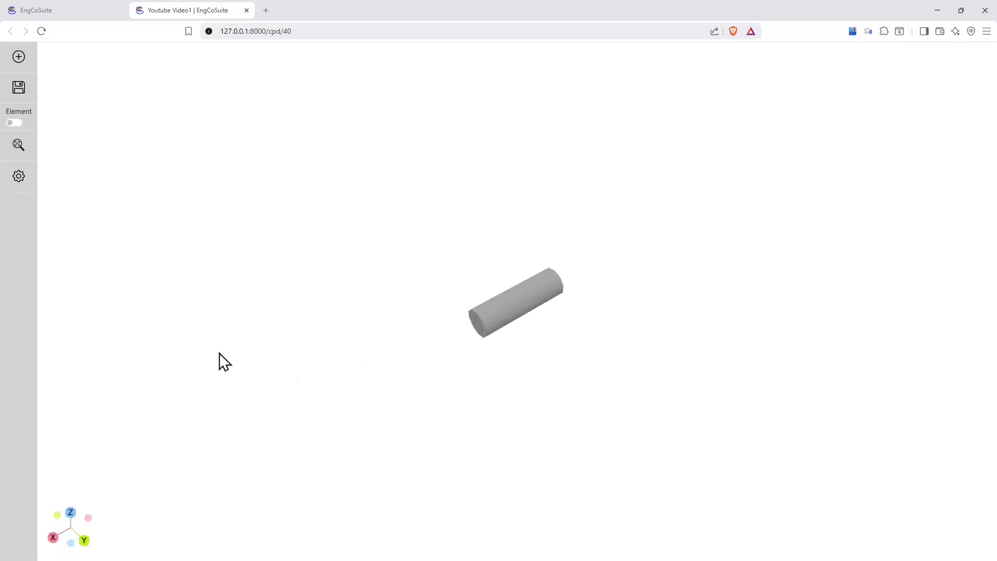
Add a DN300 pipe from node 2 to node 3 with a dZ of 5000 and save it.
{"action": "left_click", "coordinate": [19, 57]}
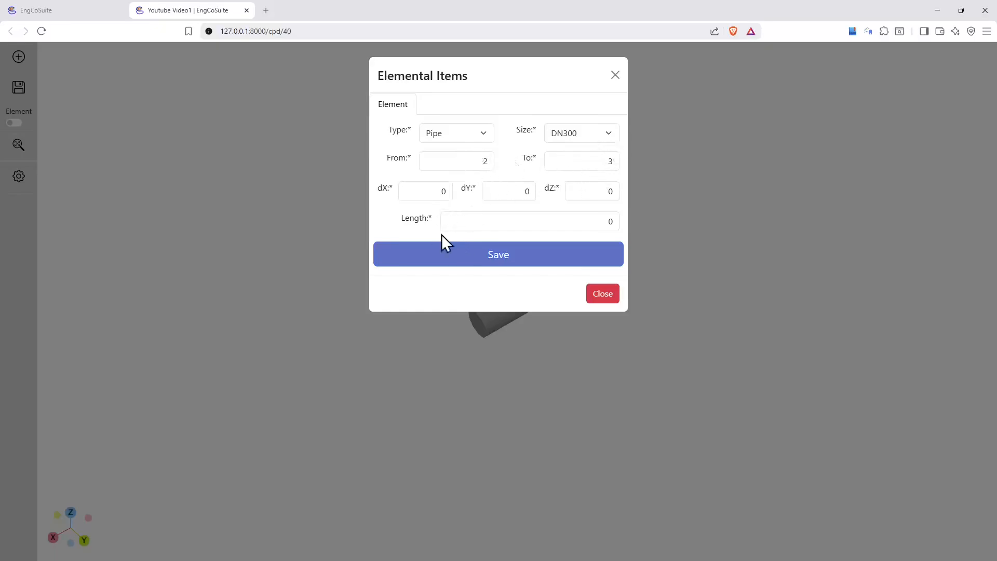
{"action": "left_click", "coordinate": [596, 192]}
{"action": "type", "text": "5000"}
{"action": "left_click", "coordinate": [514, 261]}
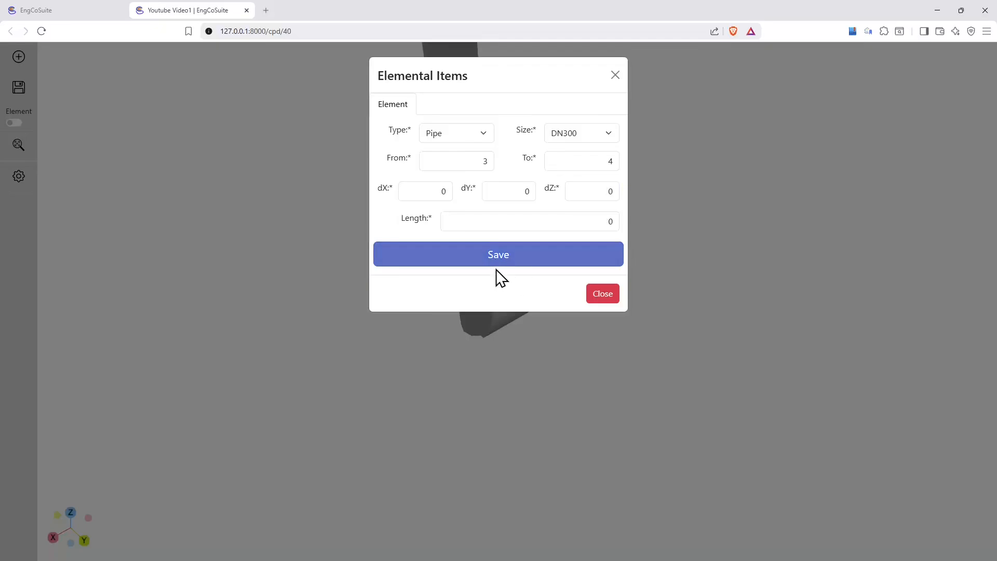
Add a DN300 pipe from node 3 to node 4 with a dY of 2500 and save it.
{"action": "left_click", "coordinate": [510, 192]}
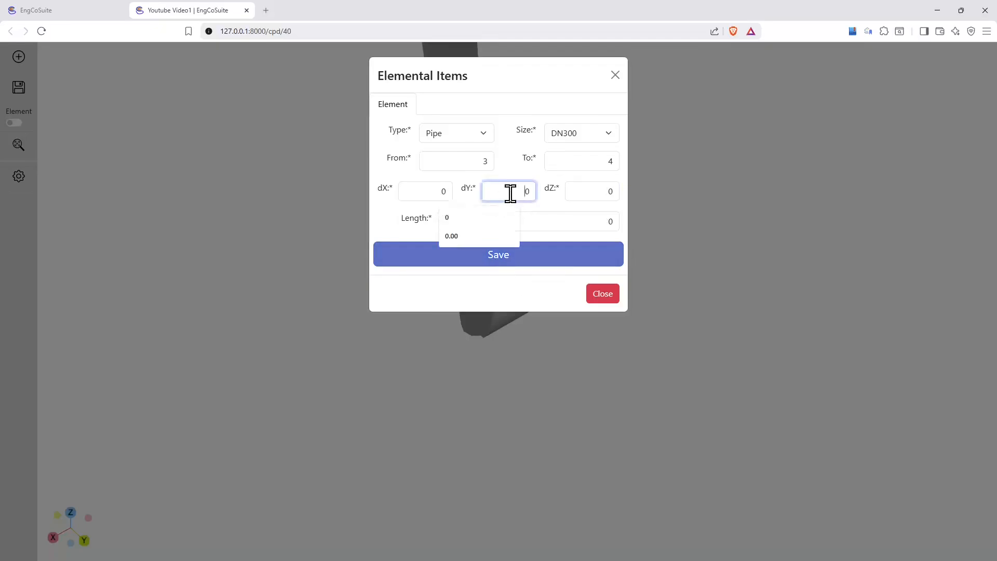
{"action": "type", "text": "2500"}
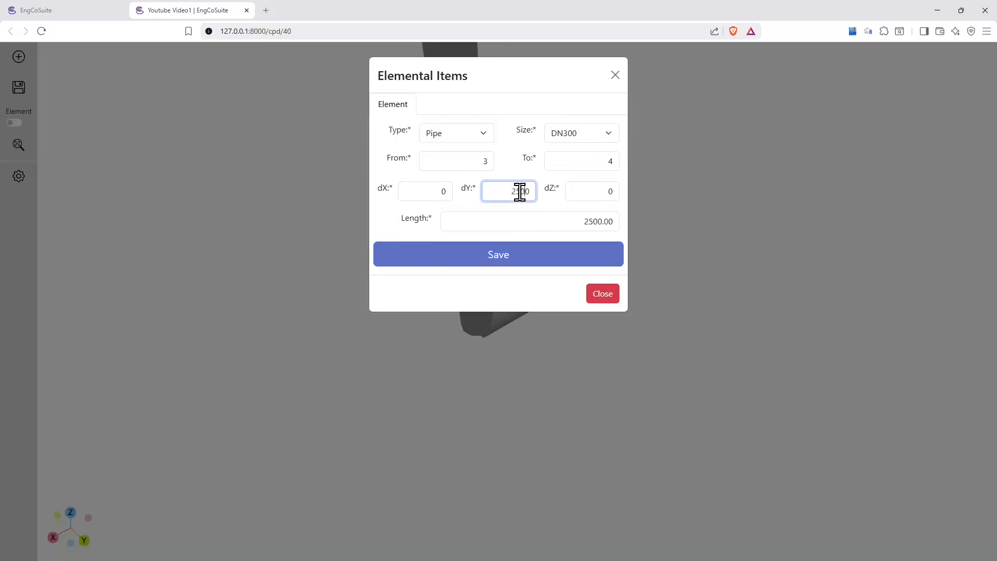
{"action": "left_click", "coordinate": [503, 254]}
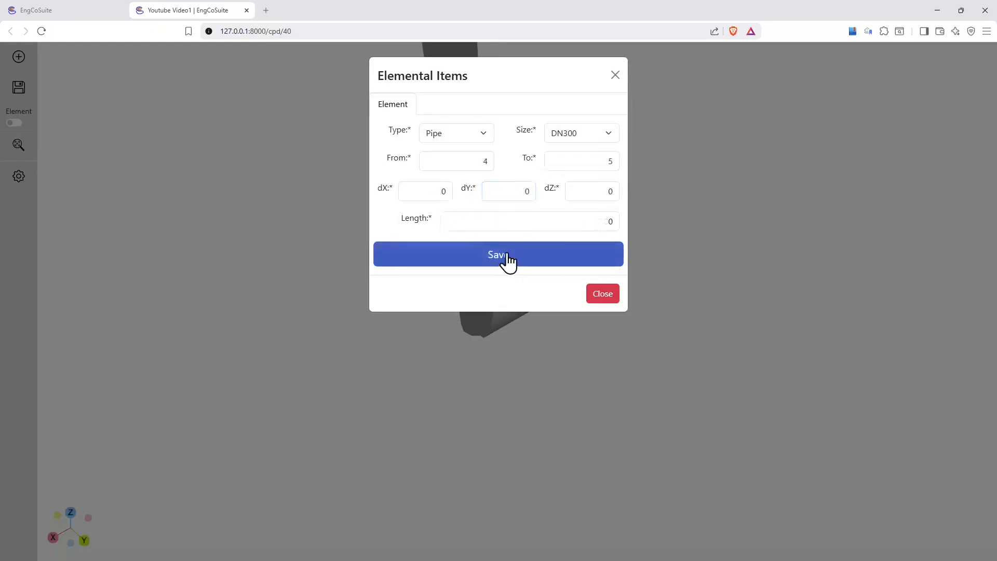
Add a DN300 pipe from node 4 to node 5 with a dX of 5000, save it and close the element dialog.
{"action": "left_click", "coordinate": [422, 195]}
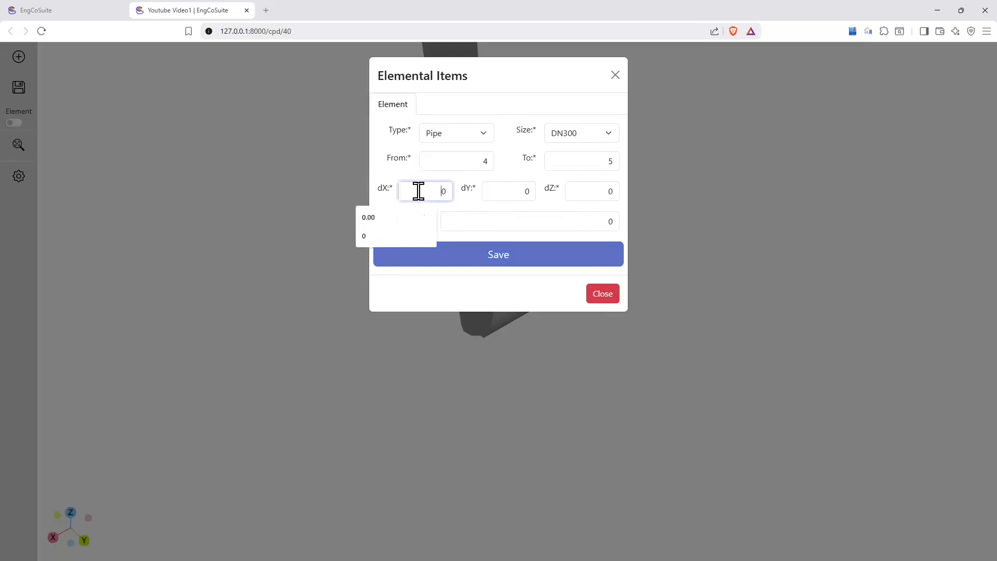
{"action": "type", "text": "5000"}
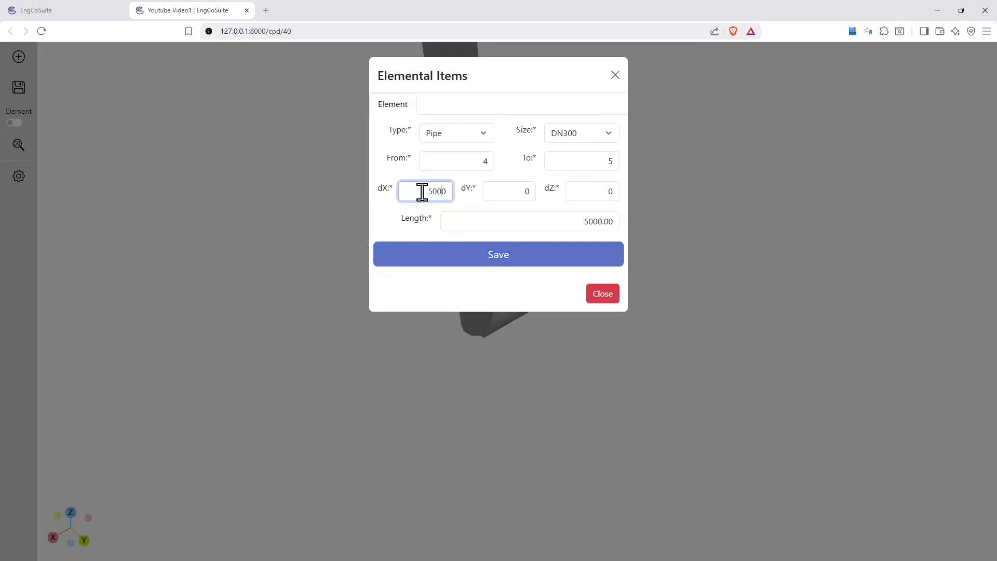
{"action": "left_click", "coordinate": [501, 258]}
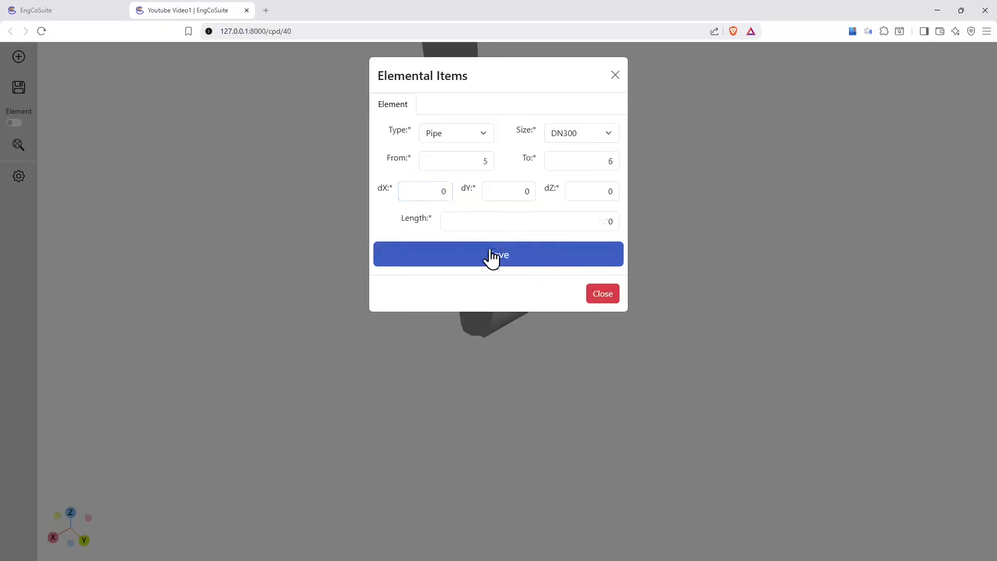
{"action": "left_click", "coordinate": [602, 300]}
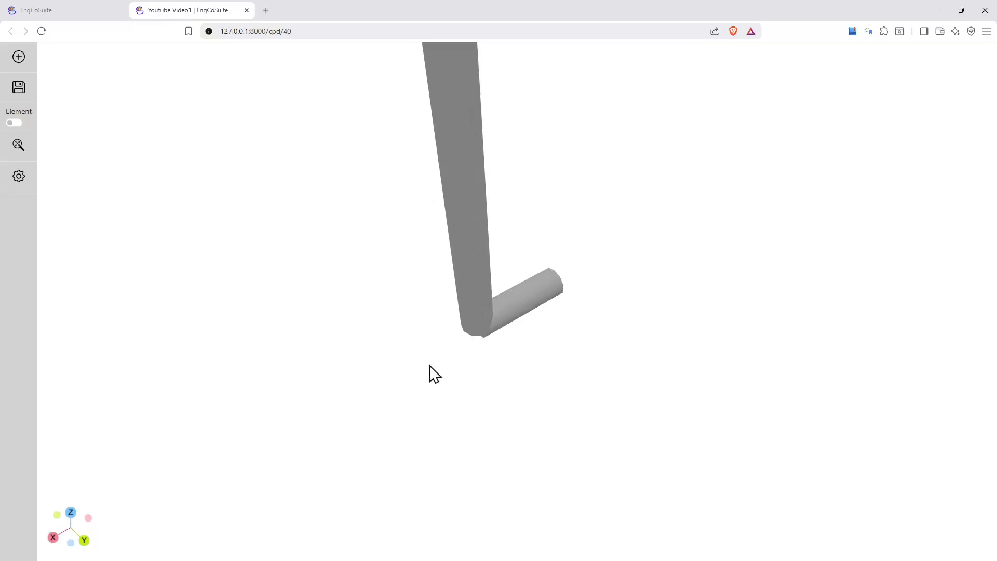
Examine the connected pipe run and its lower corner from different angles and distances, ending with the whole model fitted to the view.
{"action": "scroll", "coordinate": [427, 397], "scroll_direction": "down", "scroll_amount": 5}
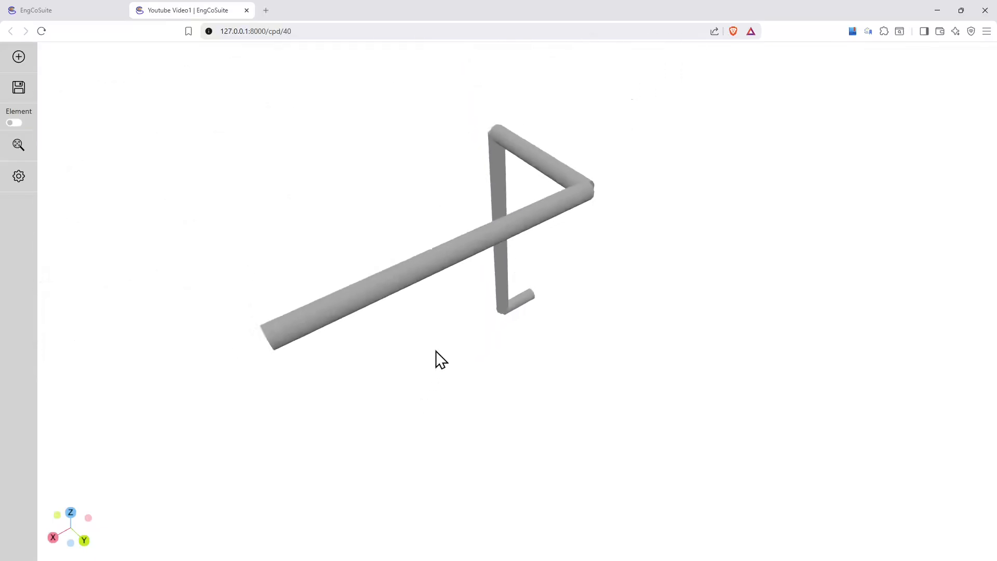
{"action": "scroll", "coordinate": [488, 304], "scroll_direction": "up", "scroll_amount": 5}
{"action": "scroll", "coordinate": [490, 298], "scroll_direction": "up", "scroll_amount": 4}
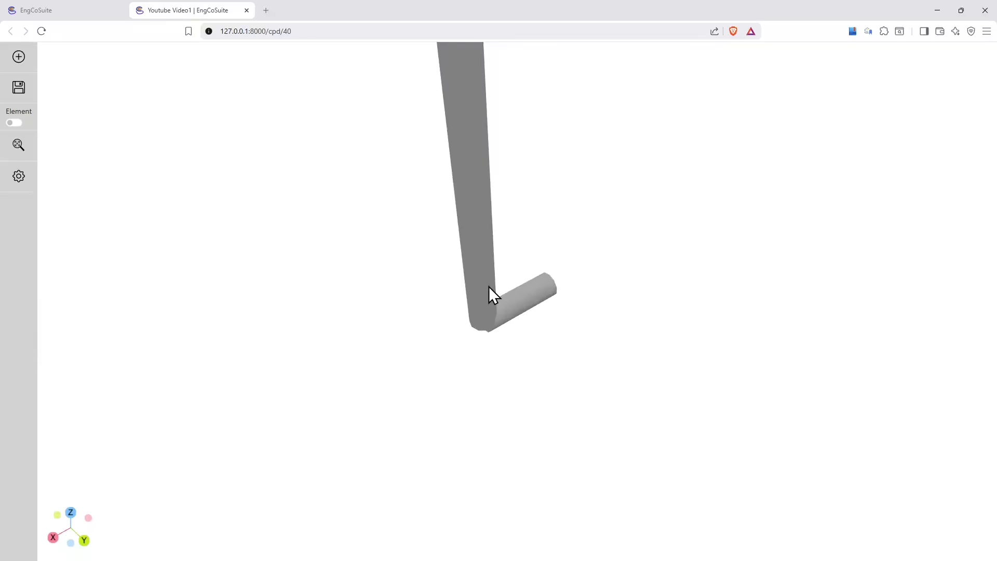
{"action": "scroll", "coordinate": [415, 311], "scroll_direction": "down", "scroll_amount": 5}
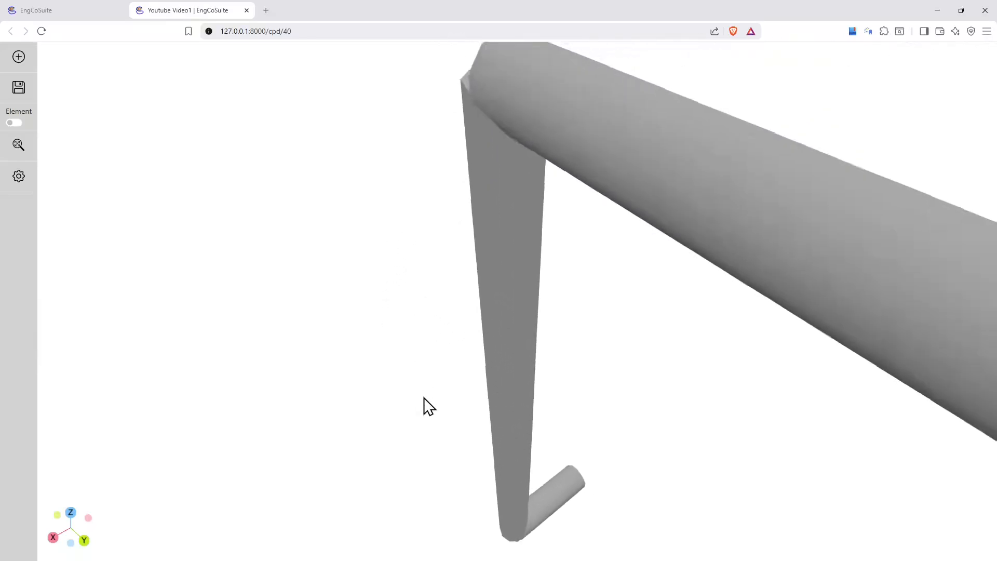
{"action": "scroll", "coordinate": [429, 343], "scroll_direction": "down", "scroll_amount": 6}
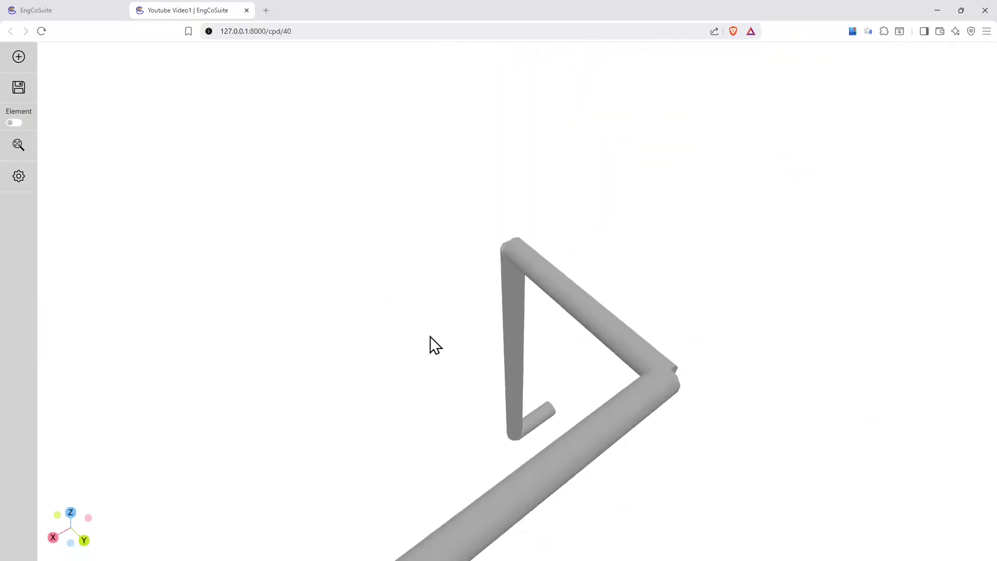
{"action": "right_click_drag", "start_coordinate": [425, 345], "coordinate": [434, 288]}
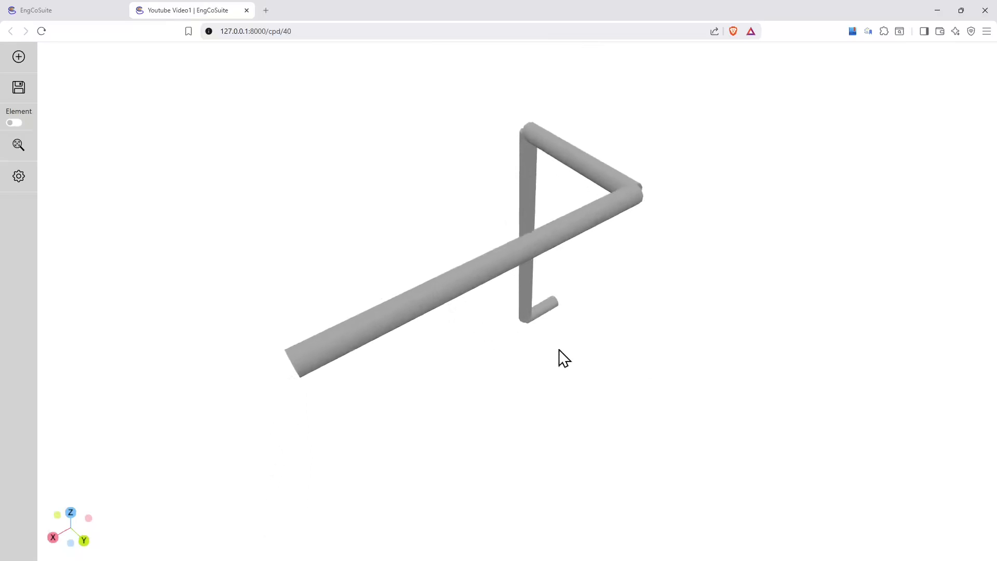
{"action": "left_click_drag", "start_coordinate": [558, 349], "coordinate": [462, 352]}
{"action": "scroll", "coordinate": [502, 240], "scroll_direction": "up", "scroll_amount": 5}
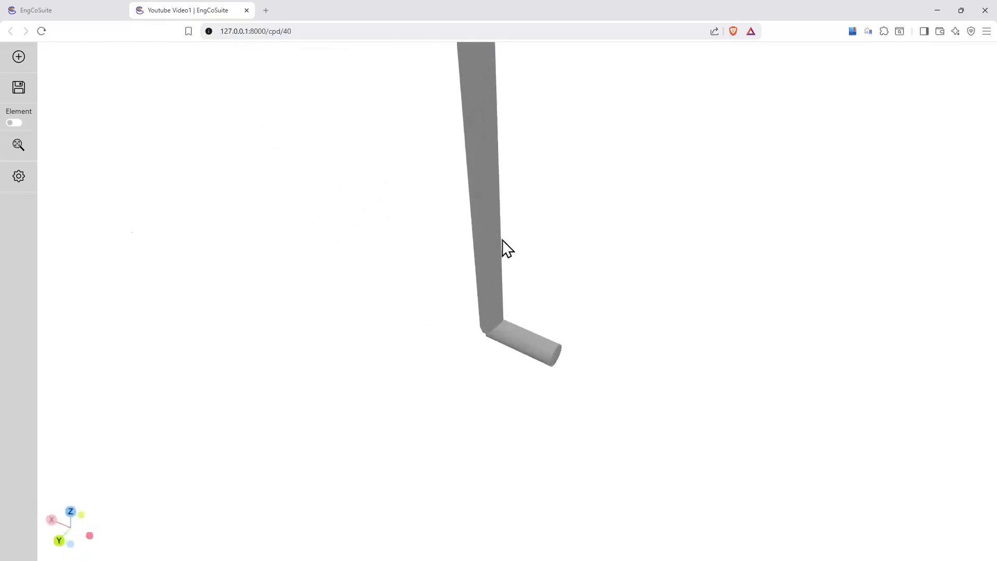
{"action": "right_click_drag", "start_coordinate": [418, 247], "coordinate": [422, 305]}
{"action": "scroll", "coordinate": [455, 326], "scroll_direction": "up", "scroll_amount": 3}
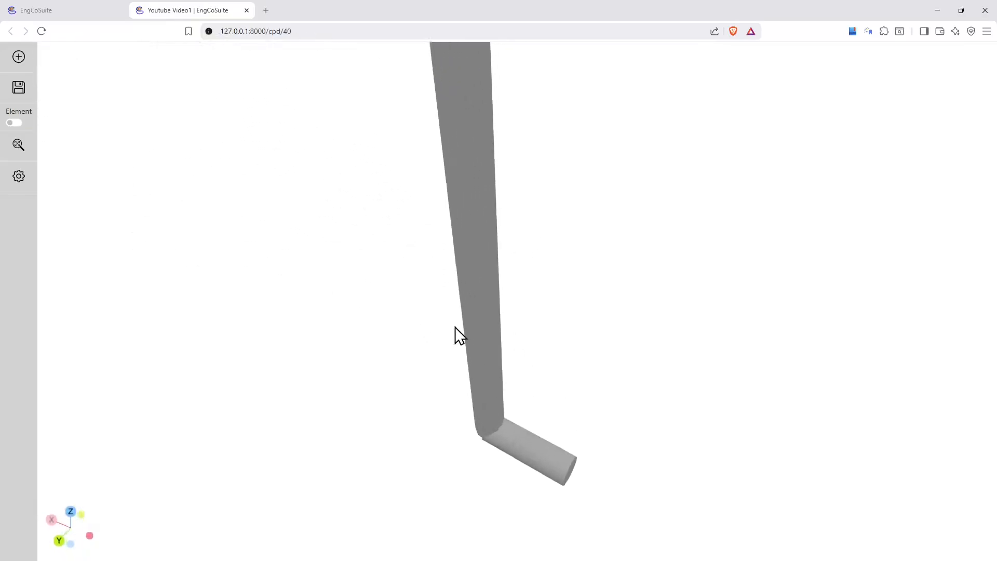
{"action": "right_click_drag", "start_coordinate": [375, 382], "coordinate": [351, 306]}
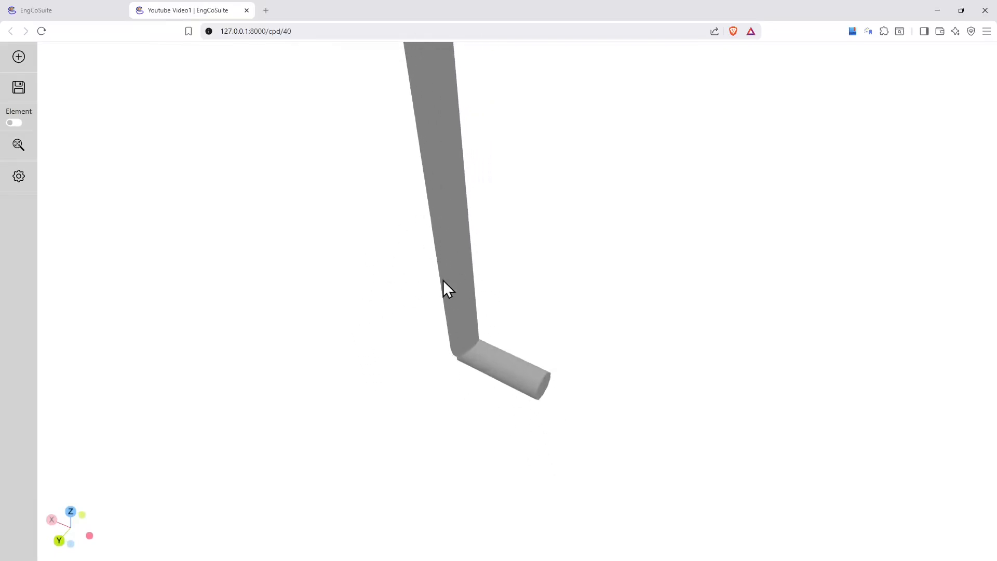
{"action": "left_click", "coordinate": [18, 145]}
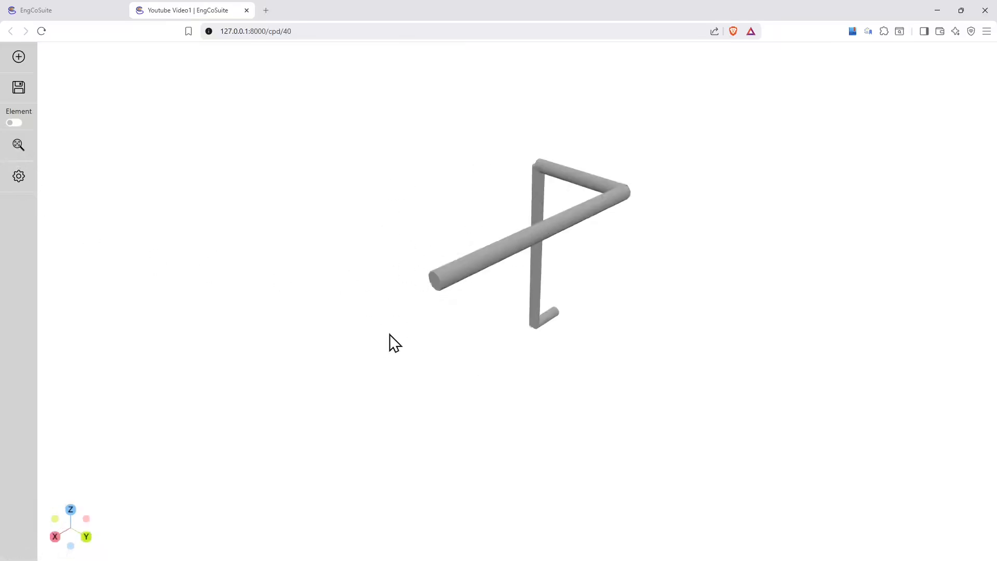
Select each of the four pipes in turn, from the last to the first, to check its diameter and length, and clear the selection.
{"action": "left_click_drag", "start_coordinate": [612, 336], "coordinate": [547, 341]}
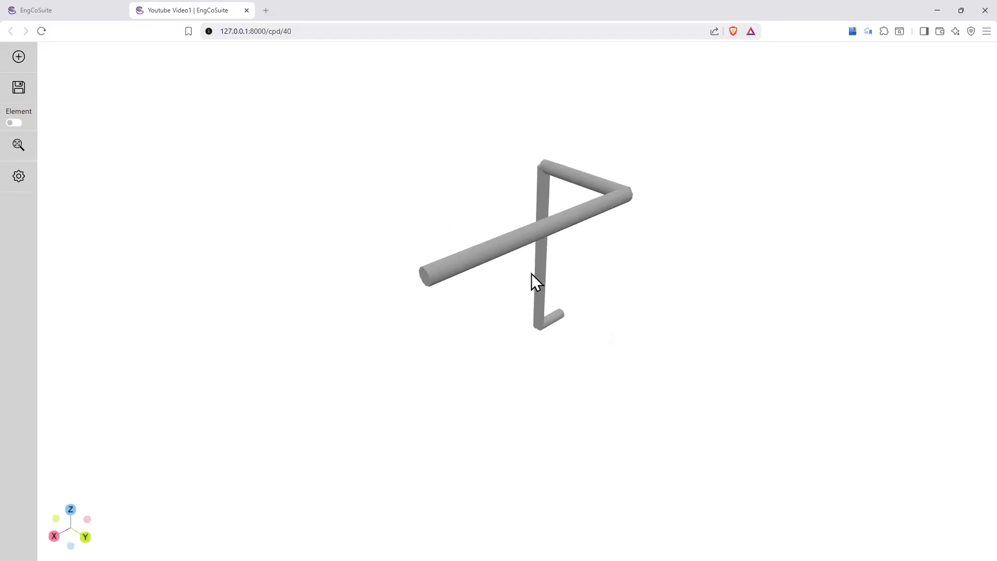
{"action": "scroll", "coordinate": [652, 171], "scroll_direction": "up", "scroll_amount": 3}
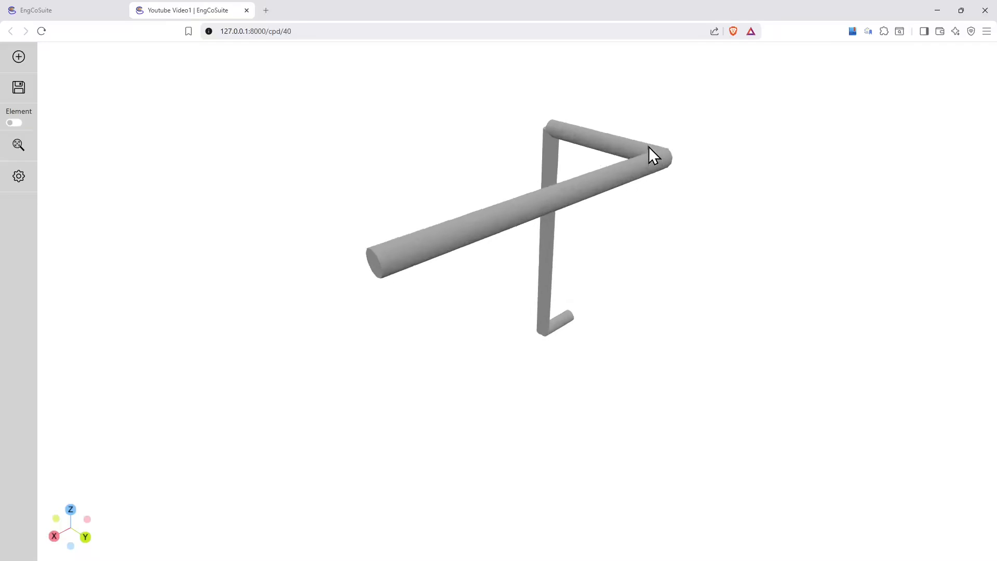
{"action": "right_click_drag", "start_coordinate": [659, 271], "coordinate": [628, 307]}
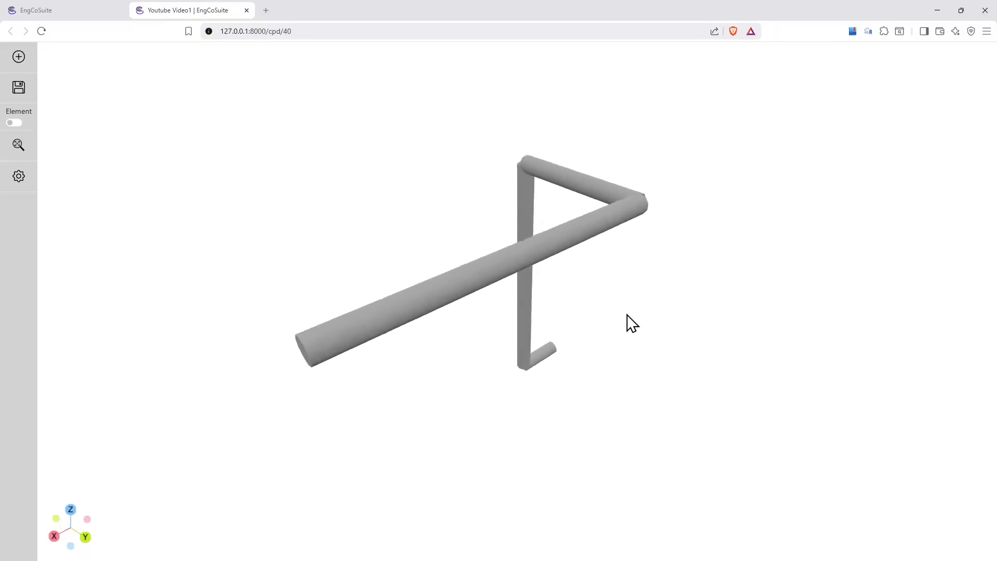
{"action": "left_click", "coordinate": [480, 269]}
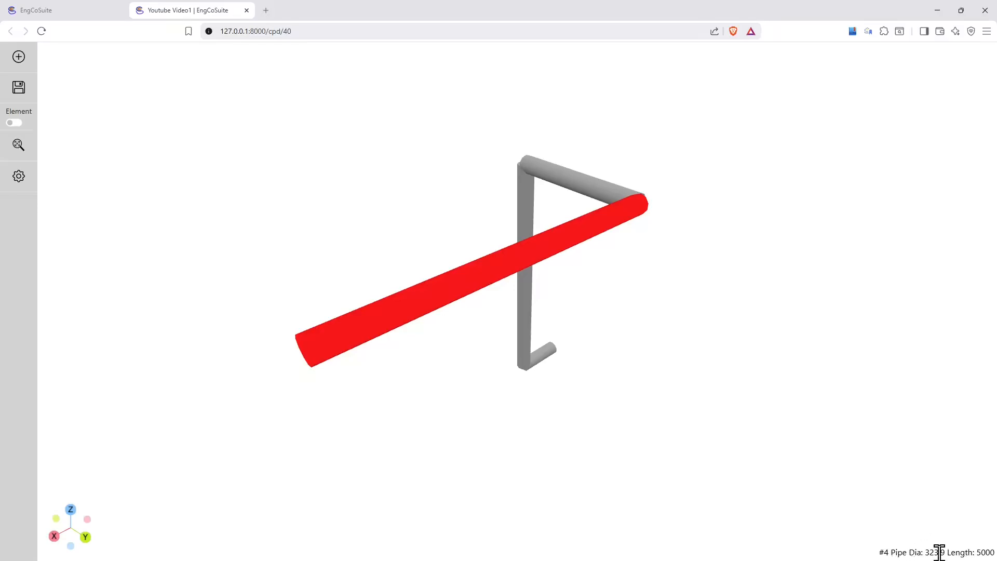
{"action": "left_click", "coordinate": [575, 186]}
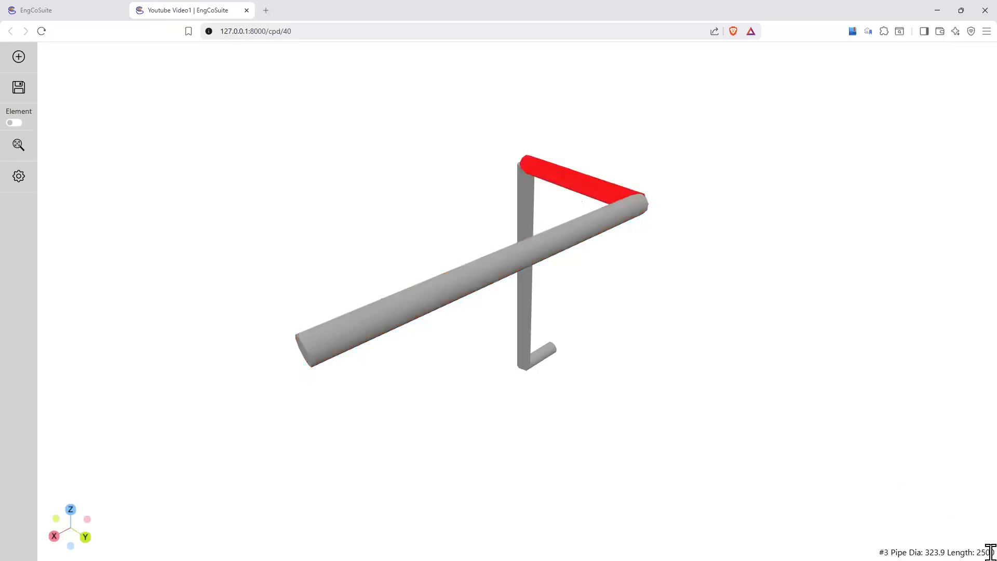
{"action": "left_click", "coordinate": [523, 202]}
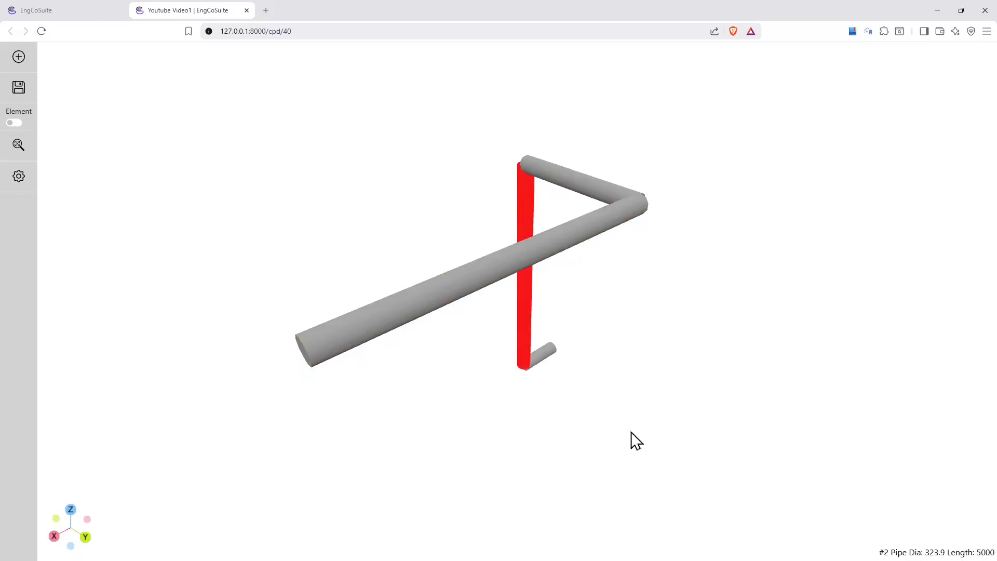
{"action": "left_click", "coordinate": [542, 352]}
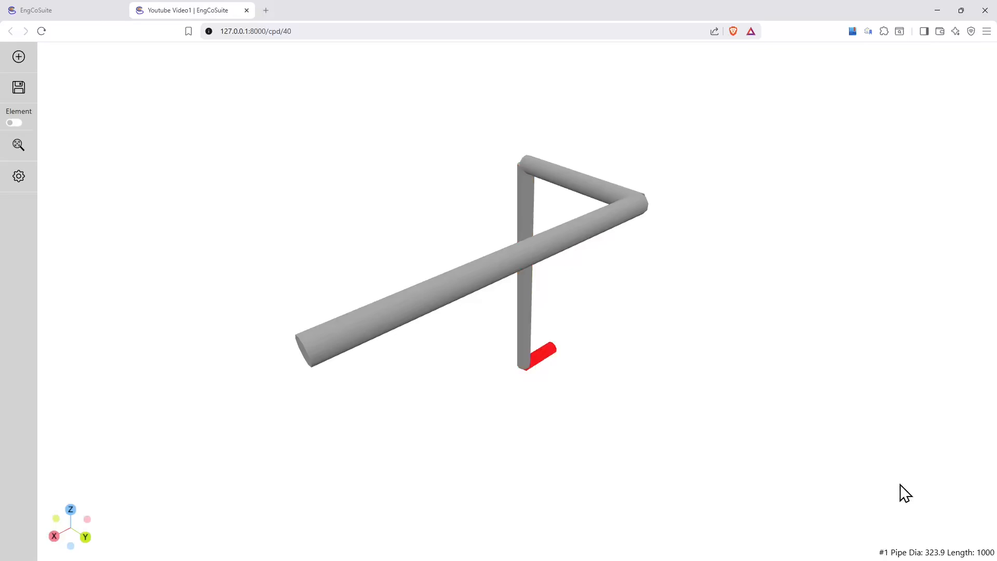
{"action": "left_click", "coordinate": [604, 371]}
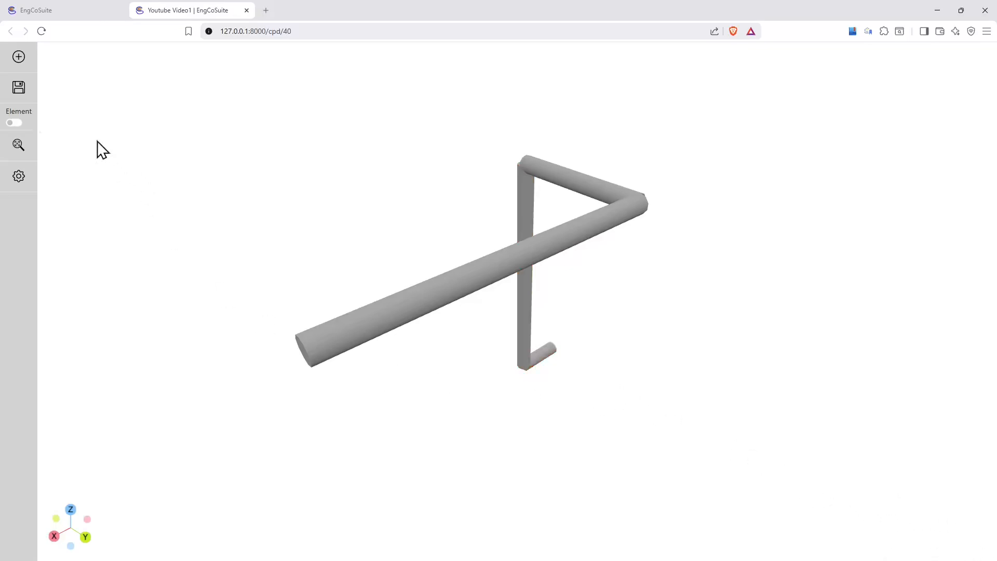
Switch the model to Node mode, select the free end node of the last pipe to check its coordinates, and clear the selection.
{"action": "left_click", "coordinate": [16, 123]}
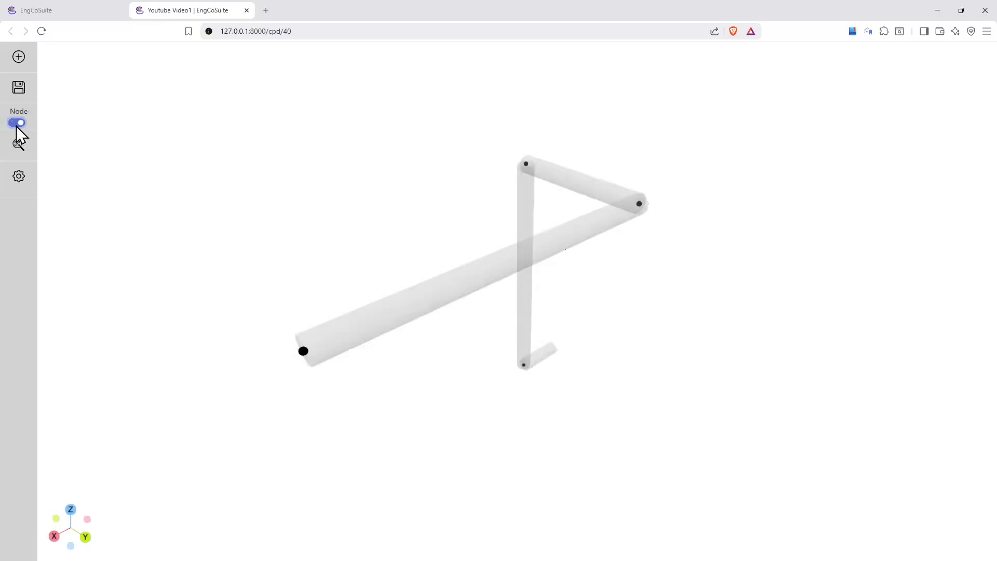
{"action": "left_click_drag", "start_coordinate": [254, 239], "coordinate": [272, 238]}
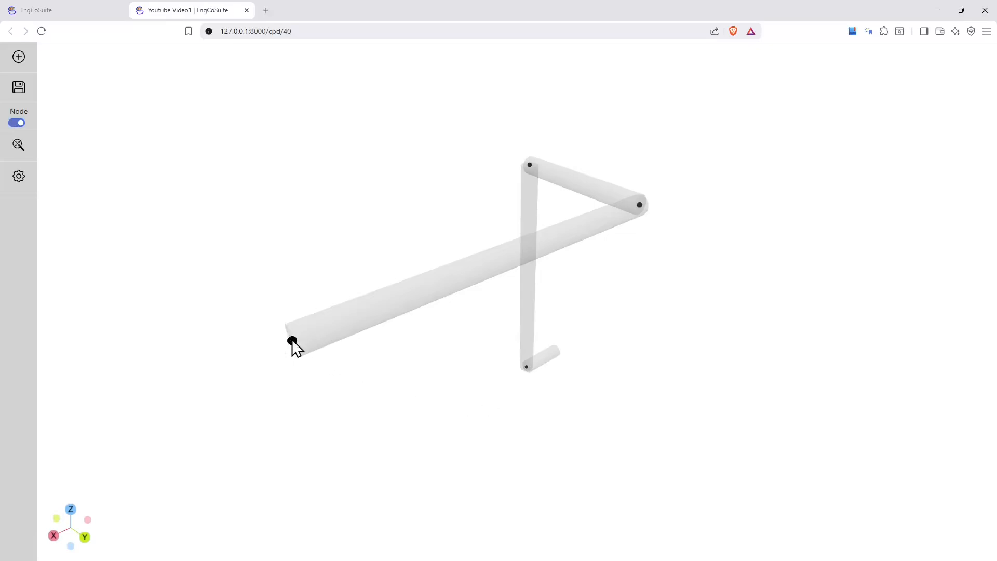
{"action": "left_click", "coordinate": [291, 340]}
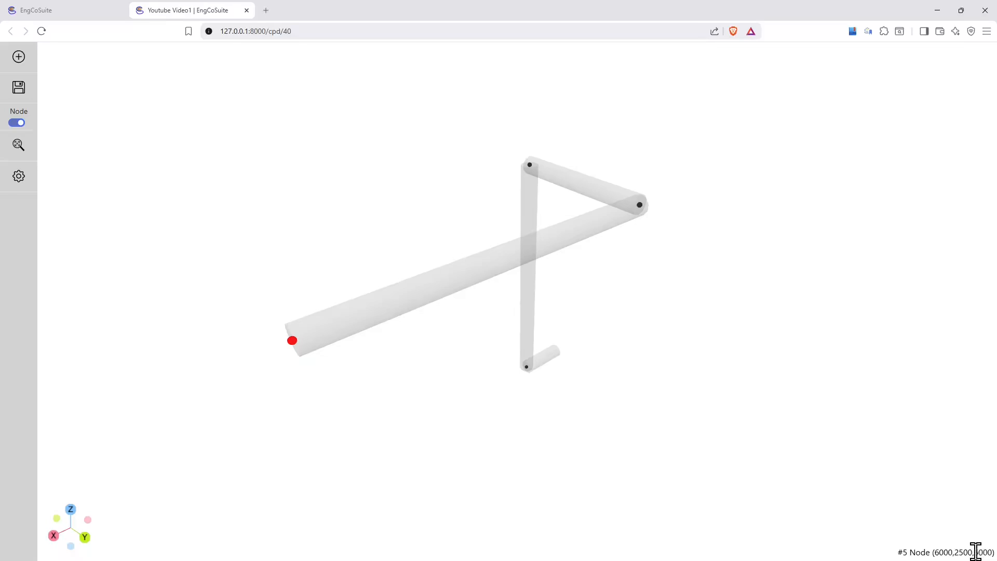
{"action": "left_click", "coordinate": [398, 363]}
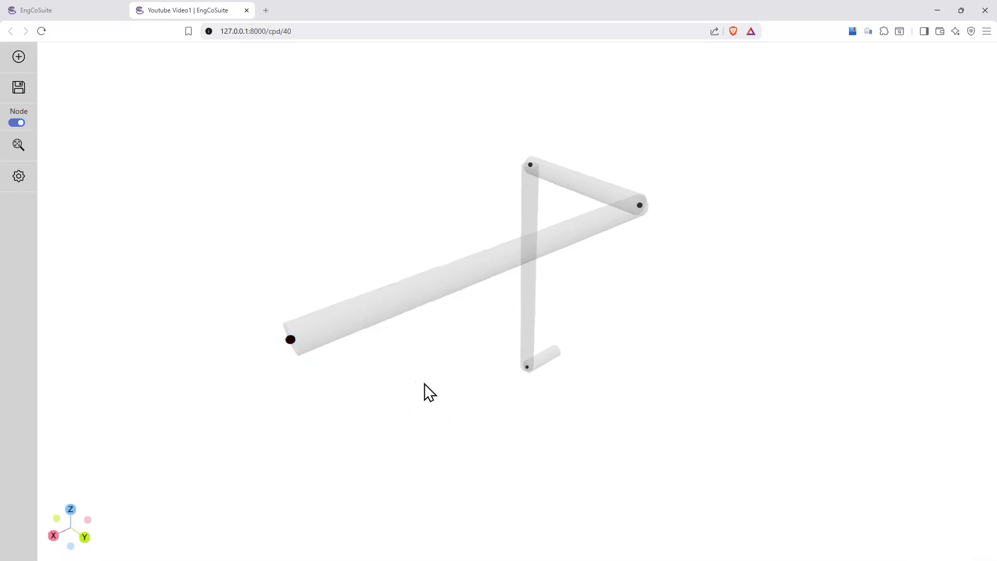
Compare the Element and Node modes by switching back and forth between them, ending in Node mode.
{"action": "left_click", "coordinate": [14, 124]}
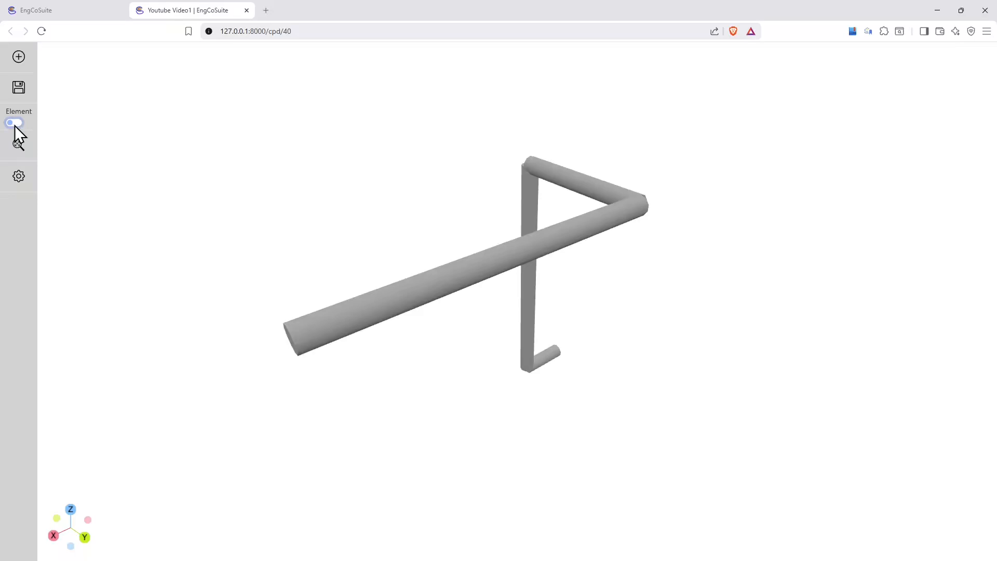
{"action": "left_click", "coordinate": [15, 125]}
{"action": "left_click", "coordinate": [15, 124]}
{"action": "left_click", "coordinate": [15, 124]}
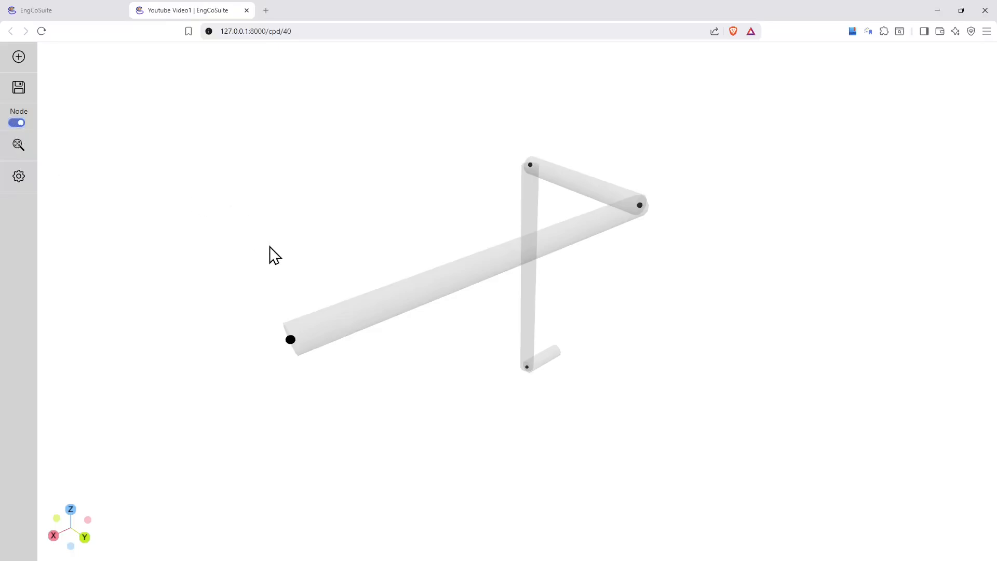
Save the piping design and switch the model back to Element mode.
{"action": "mouse_move", "coordinate": [269, 251]}
{"action": "left_mouse_down"}
{"action": "mouse_move", "coordinate": [279, 274]}
{"action": "mouse_move", "coordinate": [285, 252]}
{"action": "left_mouse_up"}
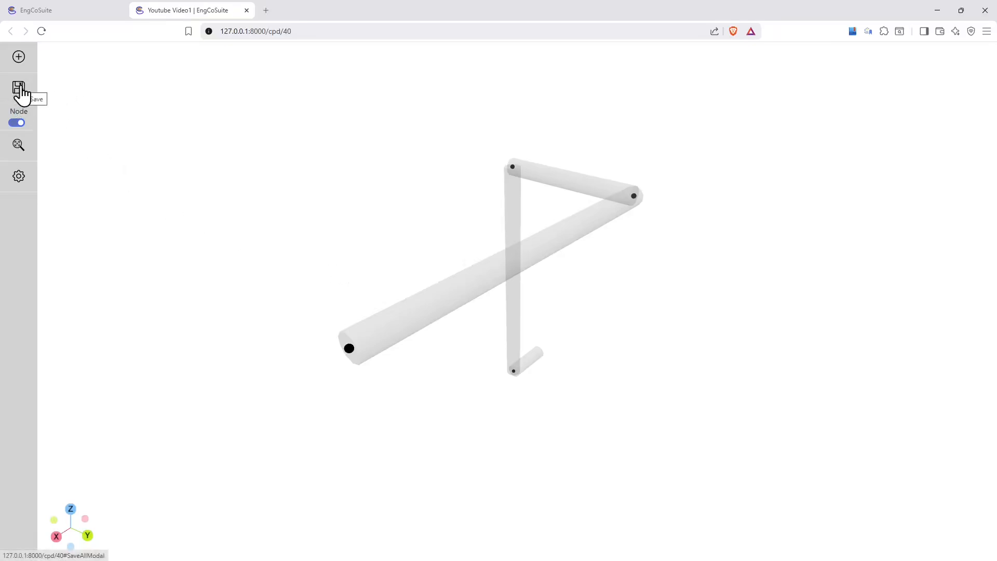
{"action": "left_click", "coordinate": [21, 90]}
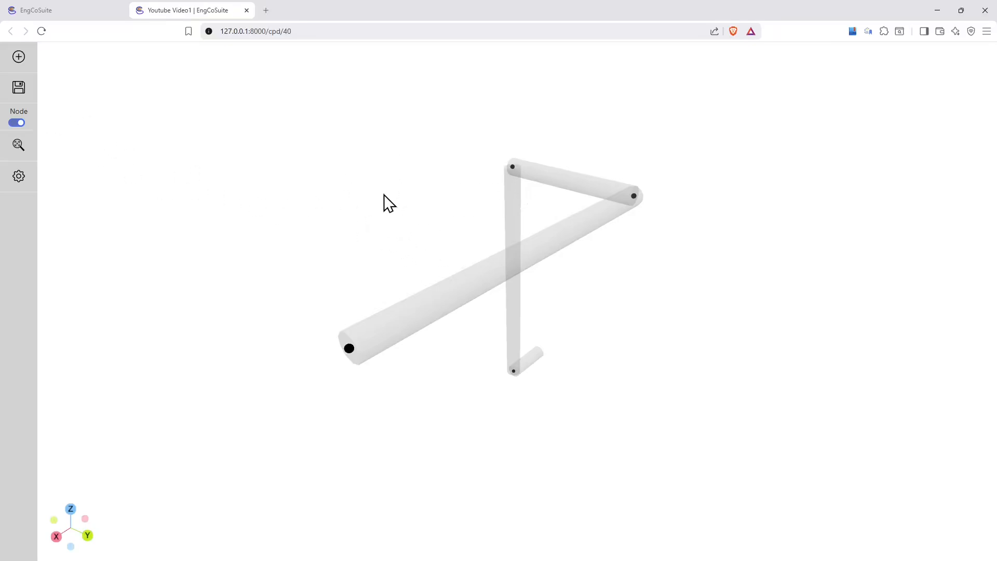
{"action": "left_click", "coordinate": [17, 123]}
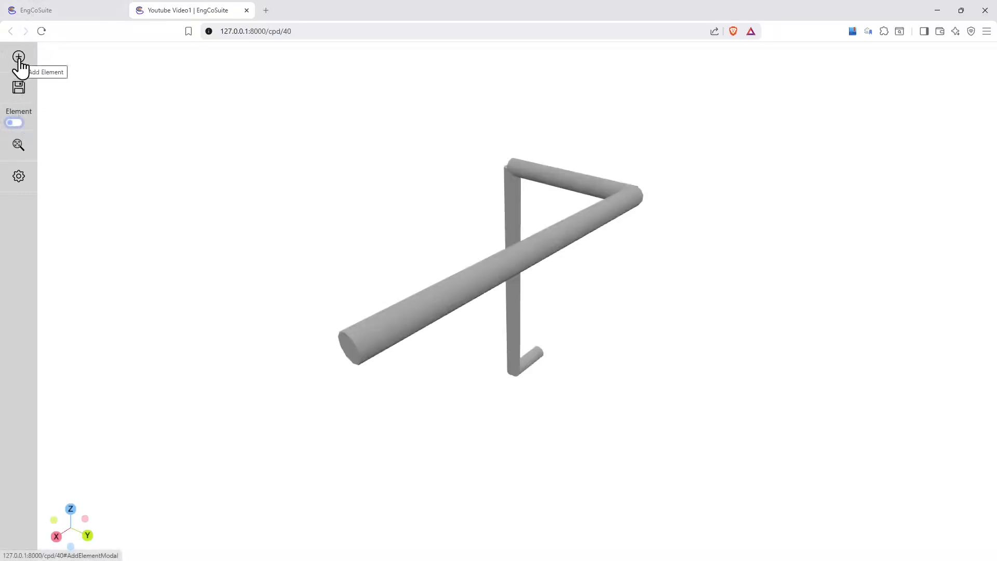